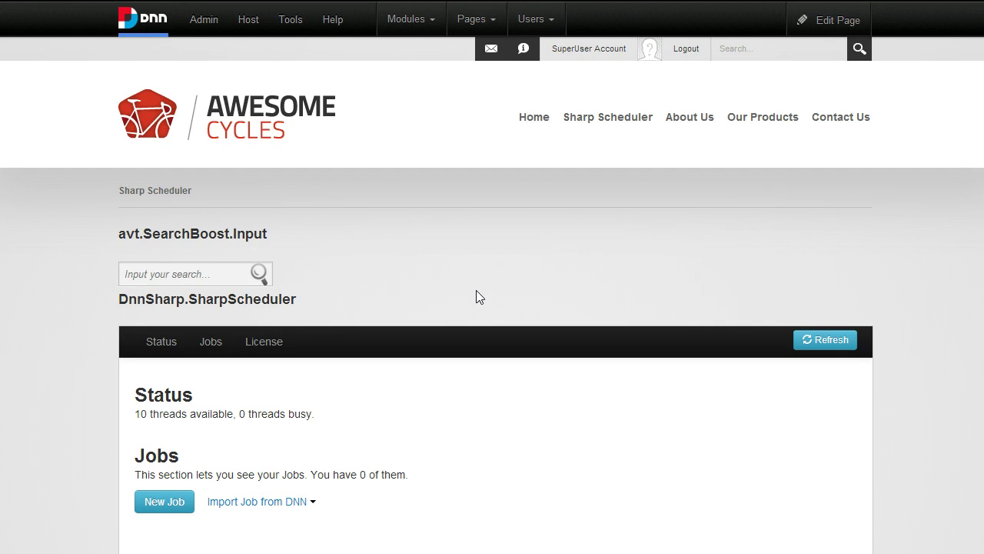
- Open Host > Extensions and scroll through the list of installed modules
{"action": "left_click", "coordinate": [425, 449]}
{"action": "mouse_move", "coordinate": [253, 18]}
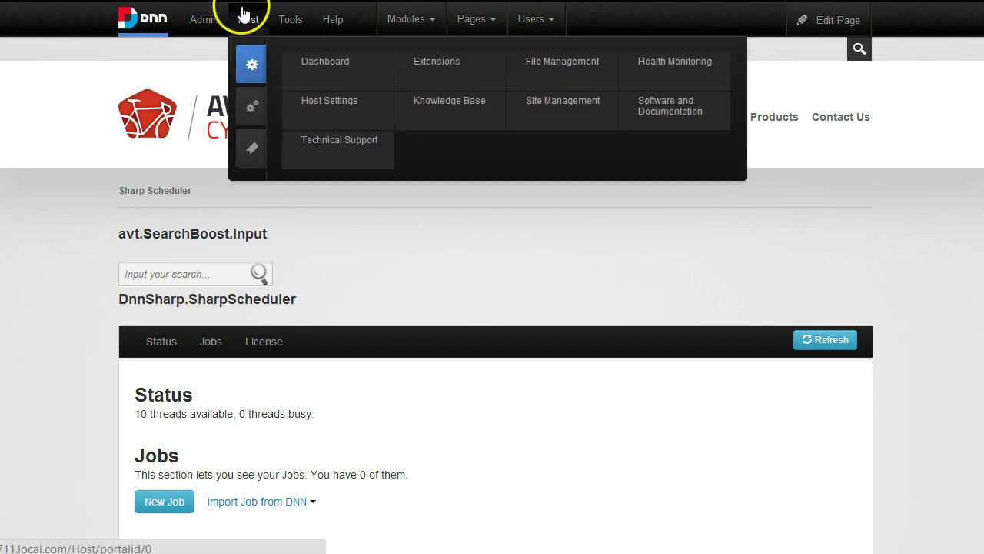
{"action": "left_click", "coordinate": [458, 60]}
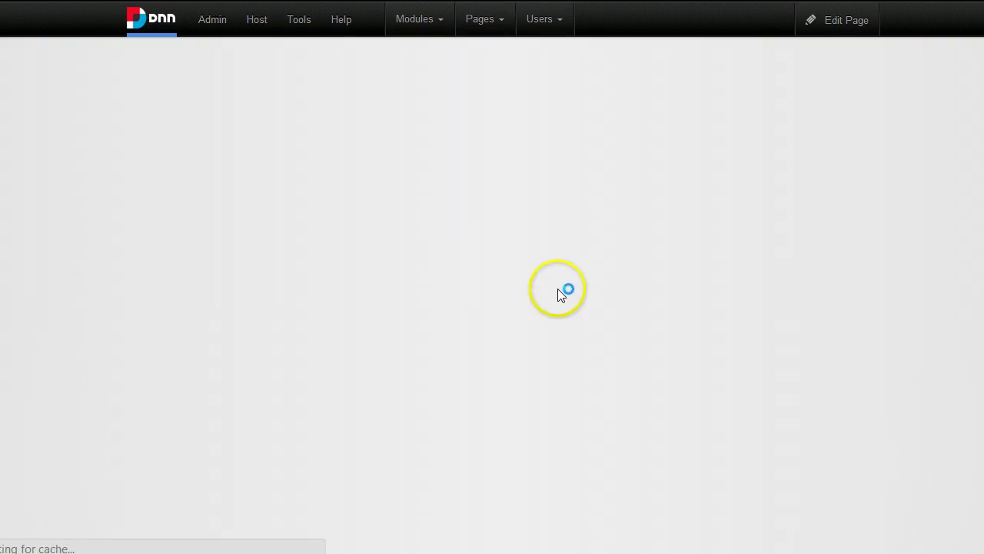
{"action": "scroll", "coordinate": [570, 314], "scroll_direction": "down", "scroll_amount": 6}
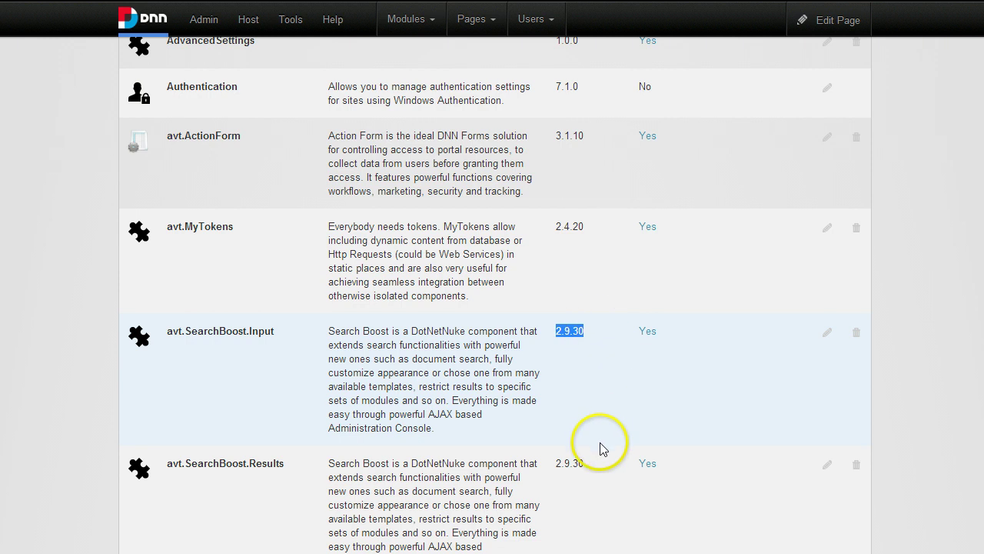
{"action": "scroll", "coordinate": [607, 384], "scroll_direction": "up", "scroll_amount": 1}
{"action": "scroll", "coordinate": [605, 457], "scroll_direction": "down", "scroll_amount": 4}
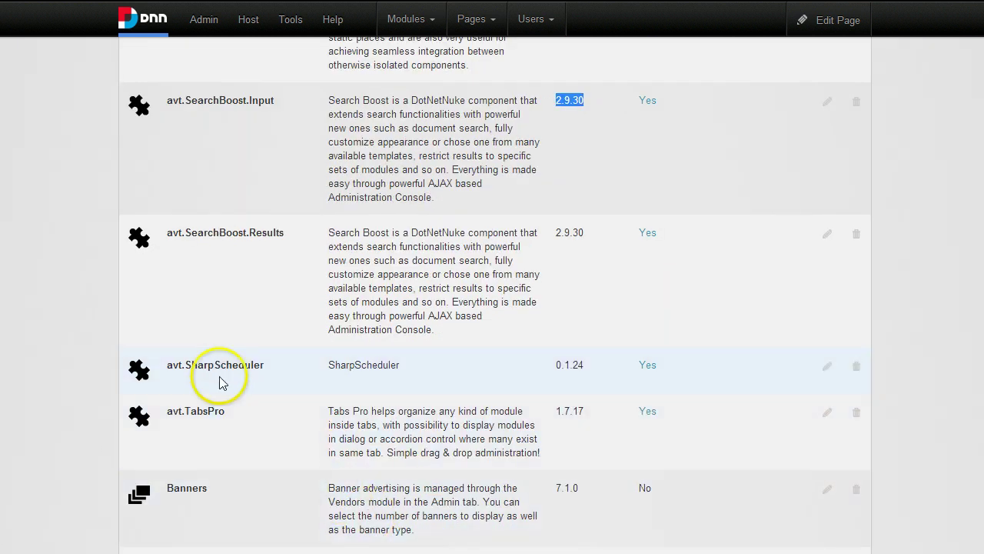
{"action": "scroll", "coordinate": [347, 384], "scroll_direction": "down", "scroll_amount": 3}
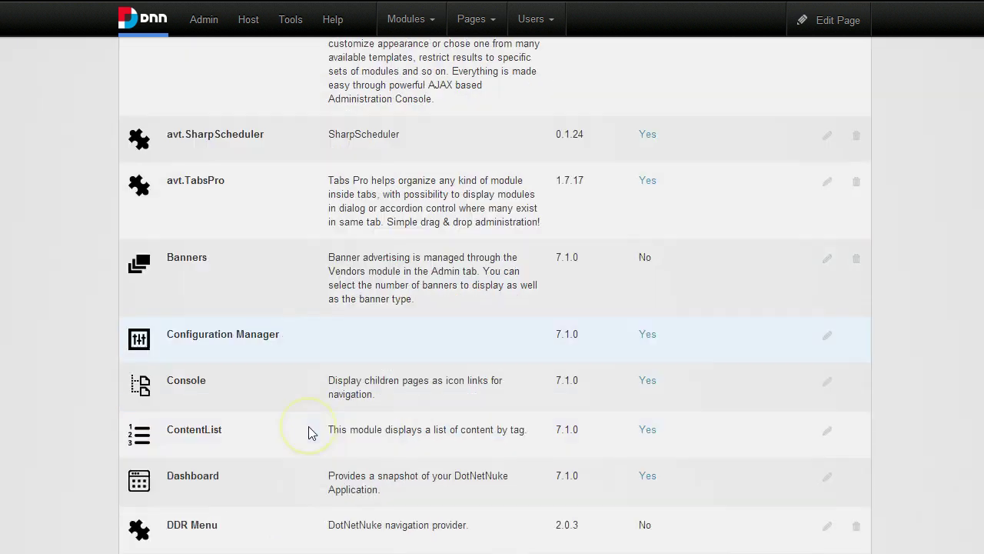
{"action": "scroll", "coordinate": [309, 428], "scroll_direction": "up", "scroll_amount": 5}
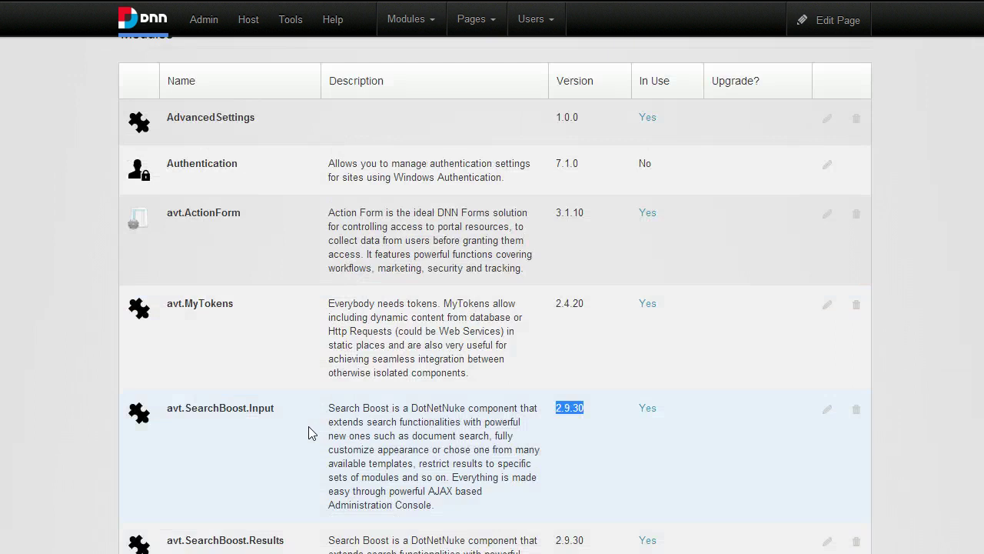
{"action": "scroll", "coordinate": [308, 426], "scroll_direction": "down", "scroll_amount": 5}
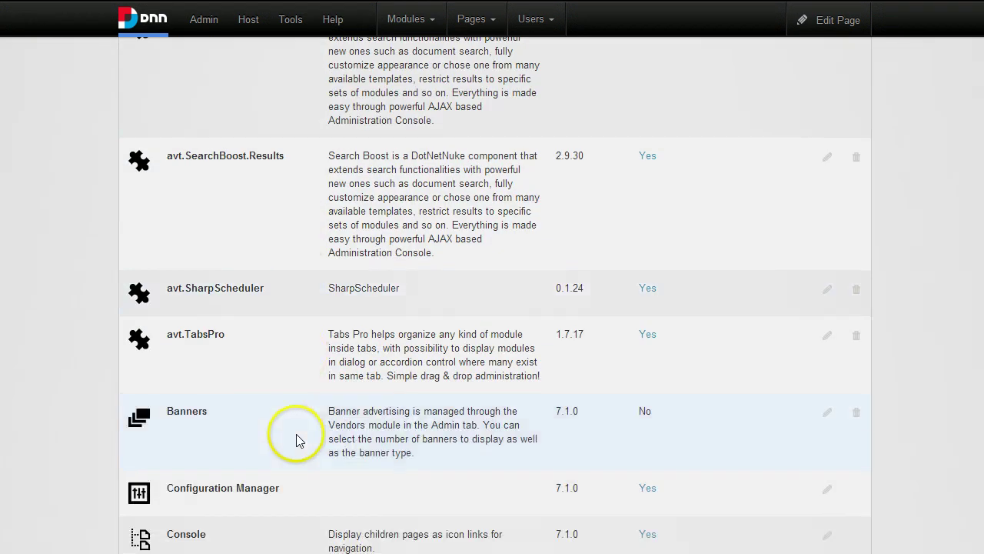
{"action": "scroll", "coordinate": [299, 440], "scroll_direction": "down", "scroll_amount": 5}
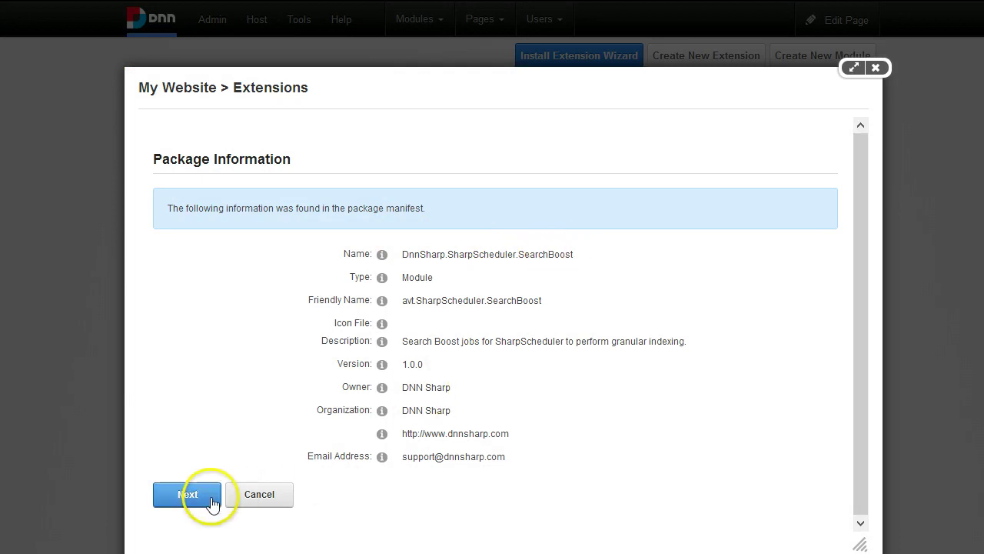
- Go past the release notes, accept the license and install the SearchBoost 1.0.0 package
{"action": "left_click", "coordinate": [206, 500]}
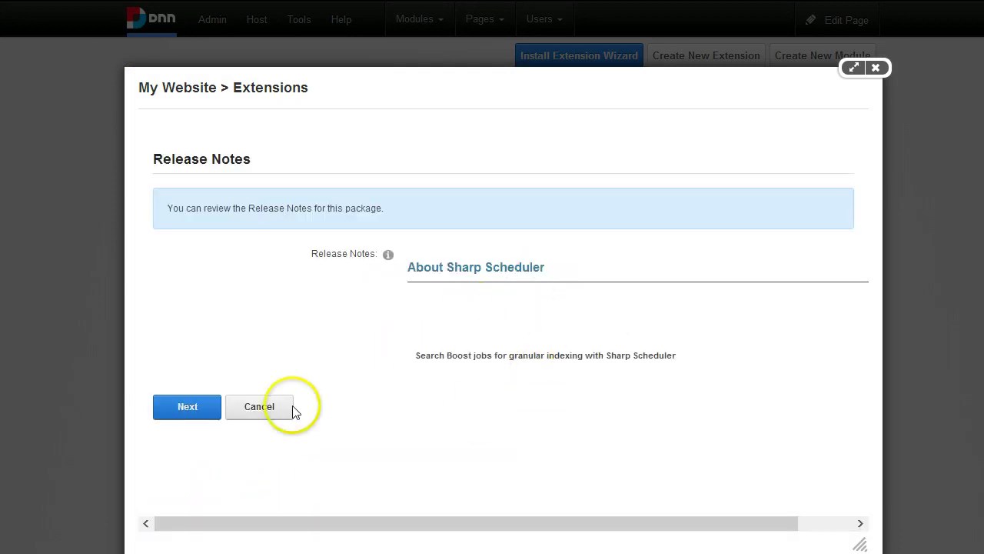
{"action": "left_click", "coordinate": [204, 413]}
{"action": "scroll", "coordinate": [351, 384], "scroll_direction": "down", "scroll_amount": 10}
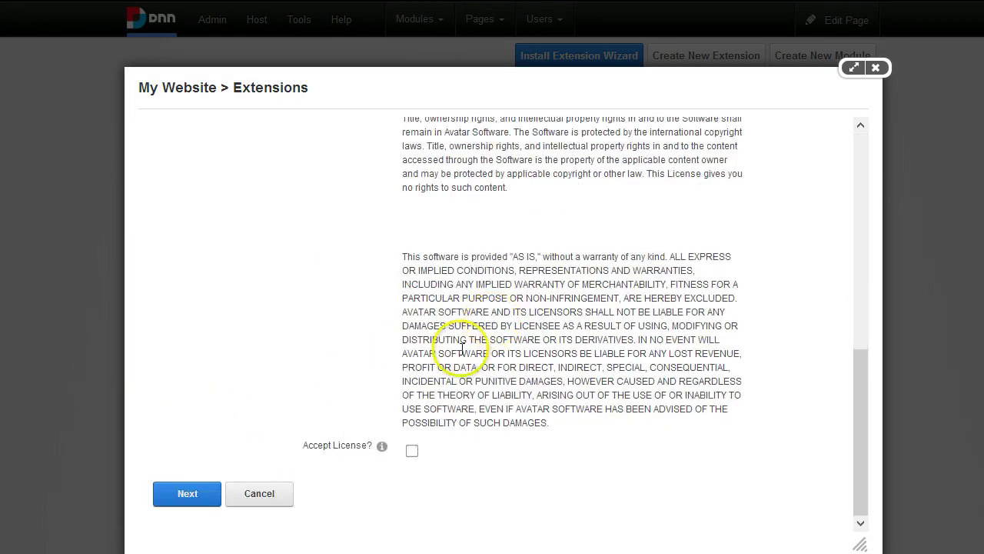
{"action": "left_click", "coordinate": [412, 451]}
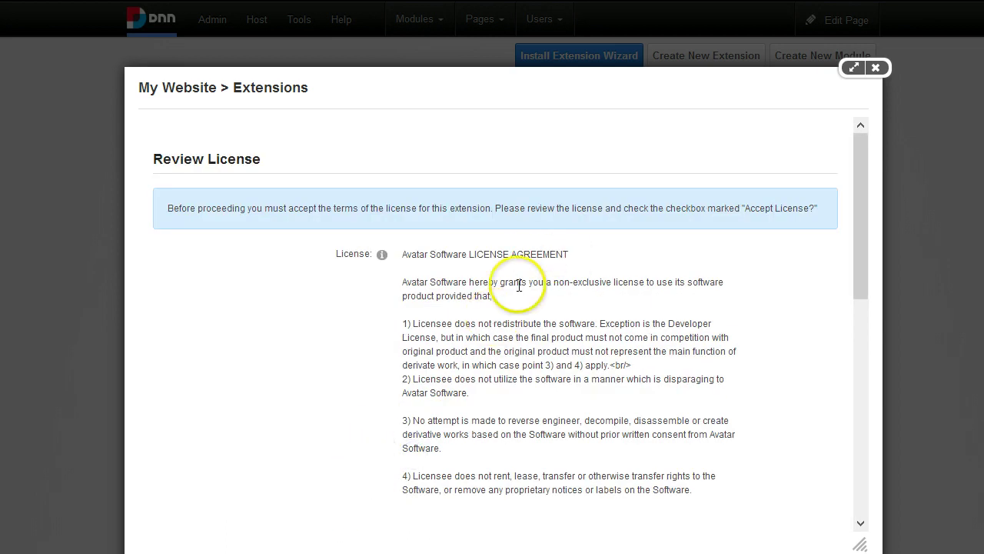
{"action": "scroll", "coordinate": [461, 431], "scroll_direction": "down", "scroll_amount": 10}
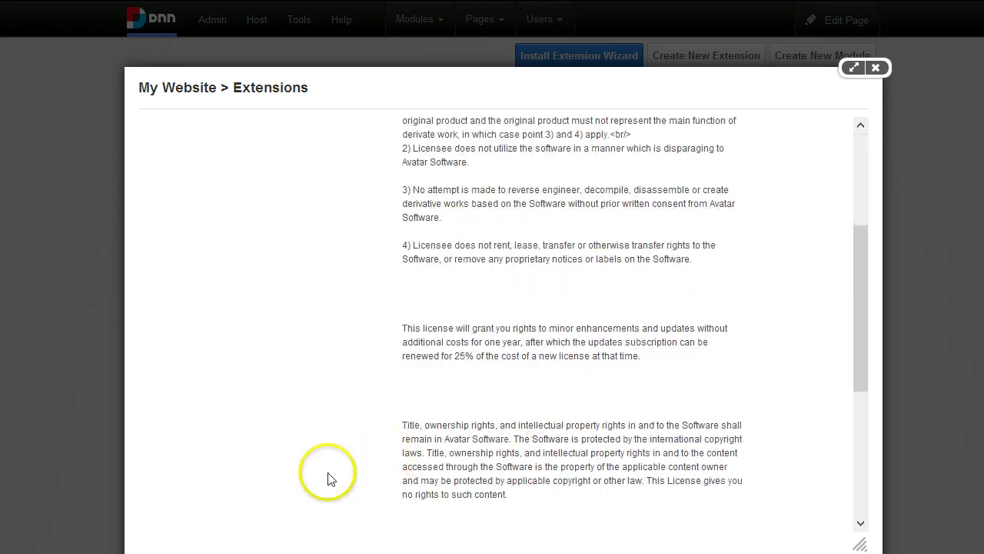
{"action": "left_click", "coordinate": [197, 506]}
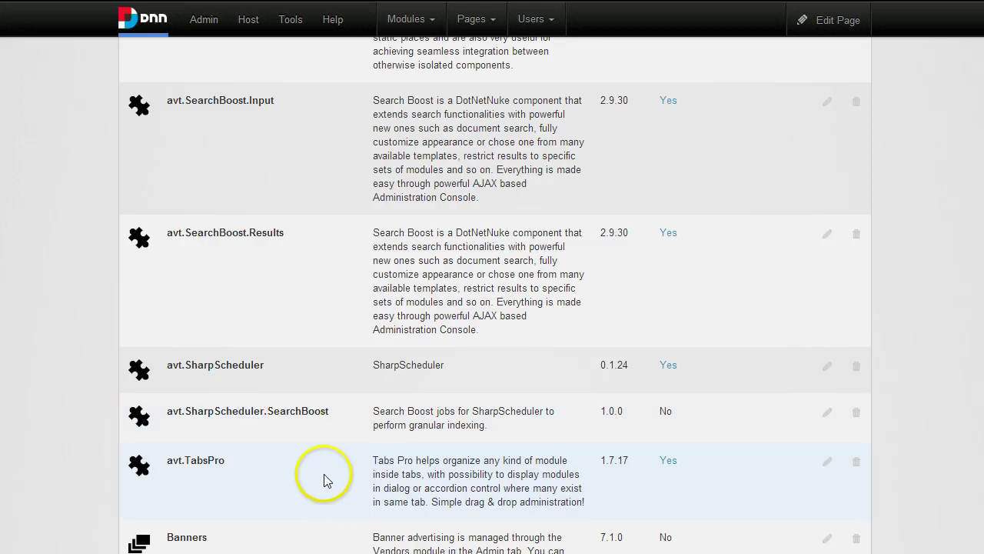
- Highlight the newly installed SearchBoost extension, then return to the Sharp Scheduler page
{"action": "left_click_drag", "start_coordinate": [267, 412], "coordinate": [329, 411]}
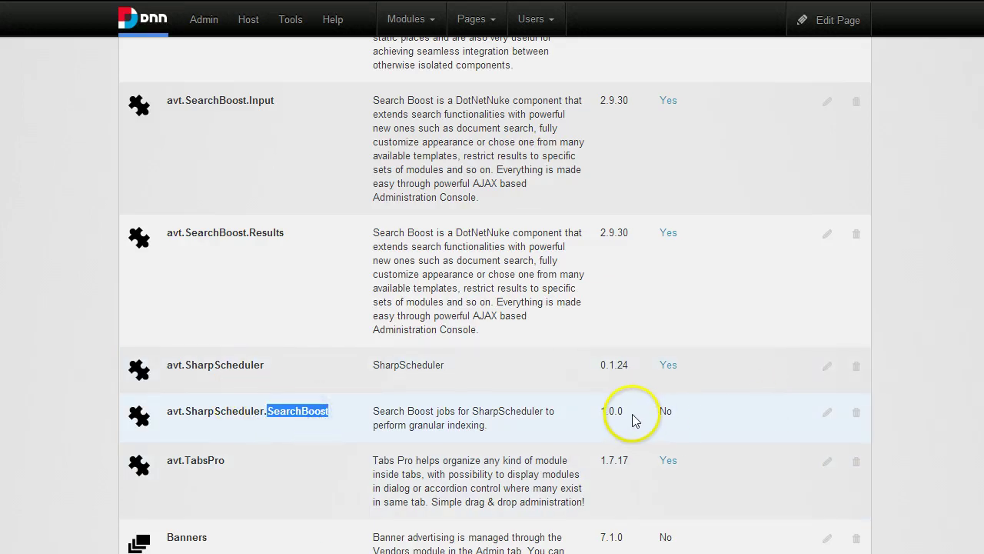
{"action": "left_click_drag", "start_coordinate": [635, 419], "coordinate": [576, 416]}
{"action": "scroll", "coordinate": [528, 412], "scroll_direction": "up", "scroll_amount": 2}
{"action": "scroll", "coordinate": [457, 475], "scroll_direction": "up", "scroll_amount": 2}
{"action": "scroll", "coordinate": [449, 480], "scroll_direction": "up", "scroll_amount": 5}
{"action": "left_click", "coordinate": [610, 123]}
- Create a new job and view the Search Boost actions: Index Rule, Index Folder, Index Modules
{"action": "scroll", "coordinate": [522, 342], "scroll_direction": "down", "scroll_amount": 3}
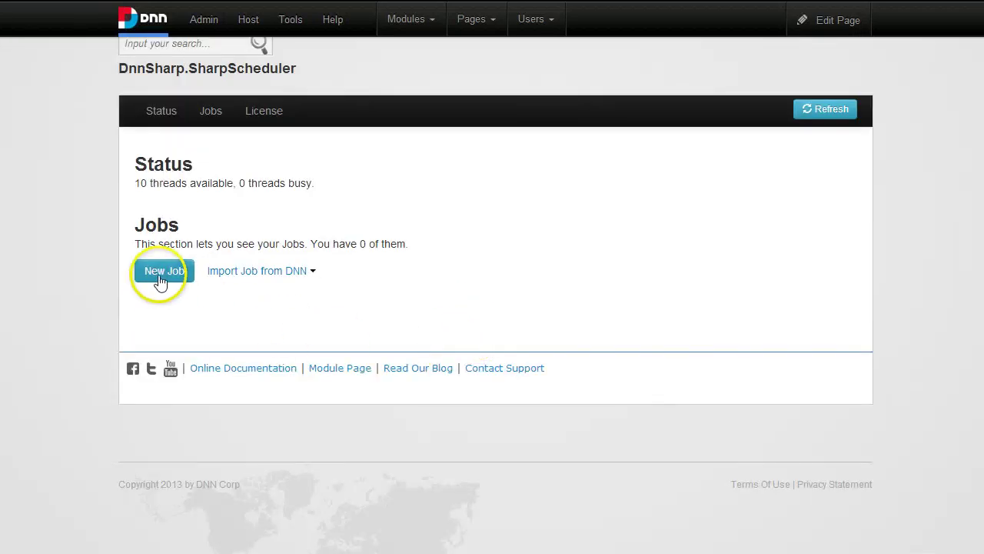
{"action": "left_click", "coordinate": [165, 270]}
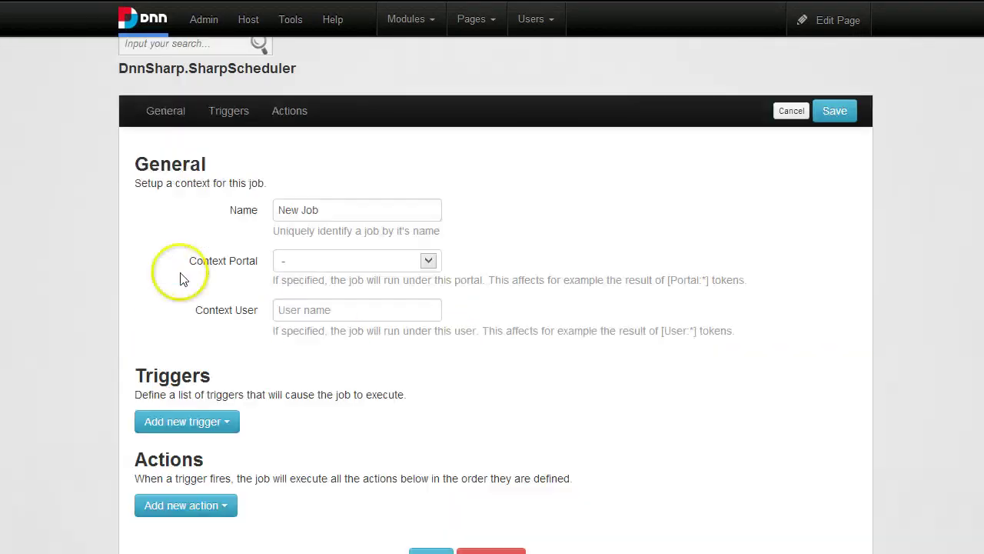
{"action": "scroll", "coordinate": [189, 285], "scroll_direction": "down", "scroll_amount": 2}
{"action": "left_click", "coordinate": [206, 354]}
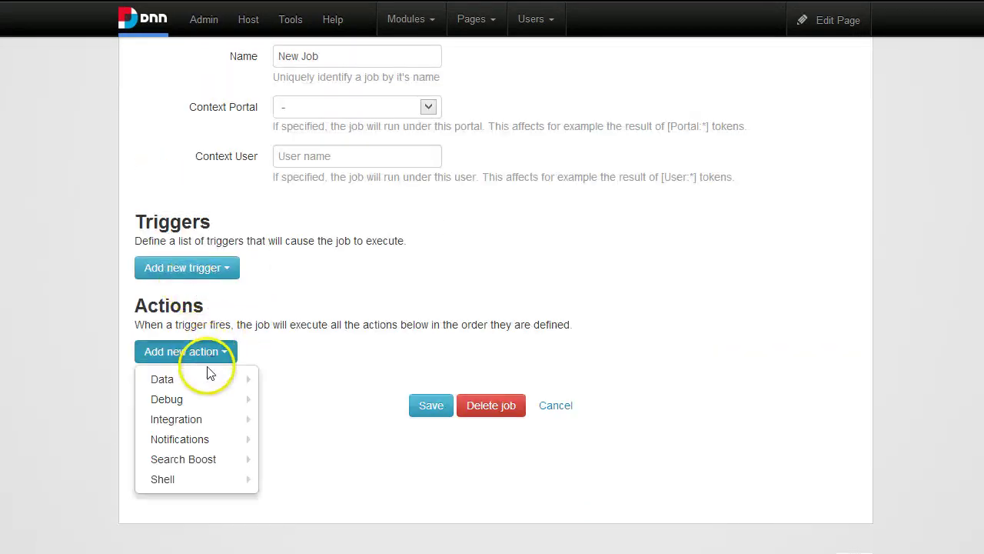
{"action": "mouse_move", "coordinate": [188, 463]}
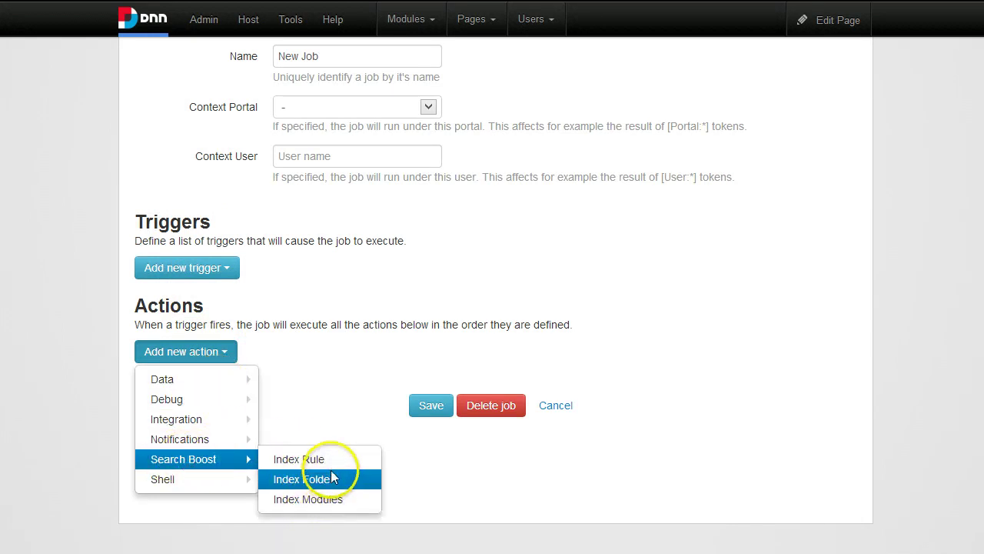
{"action": "scroll", "coordinate": [362, 389], "scroll_direction": "up", "scroll_amount": 5}
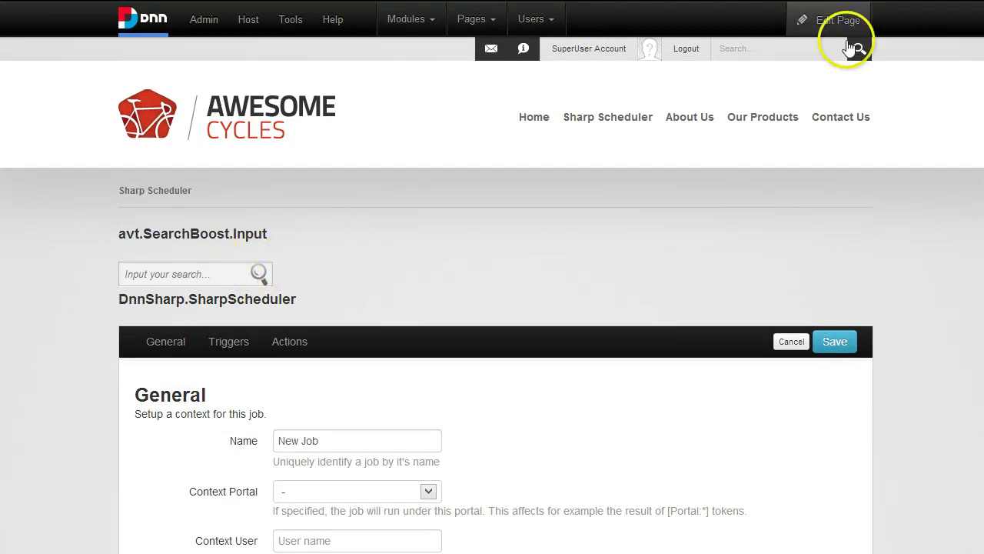
- In edit mode, open Search Boost custom indexing rules and start a new rule named 'Users'
{"action": "mouse_move", "coordinate": [838, 20]}
{"action": "left_click", "coordinate": [821, 61]}
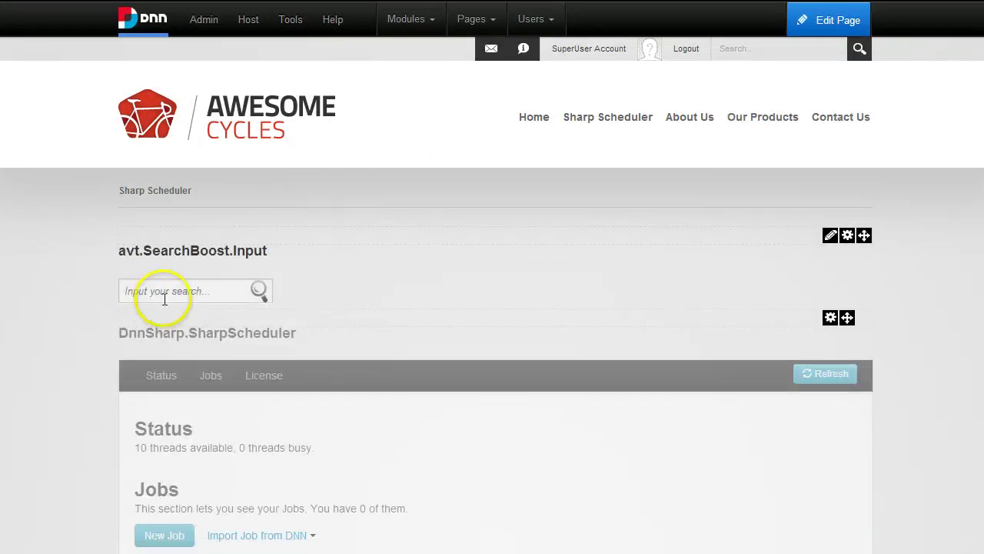
{"action": "mouse_move", "coordinate": [830, 234]}
{"action": "left_click", "coordinate": [780, 251]}
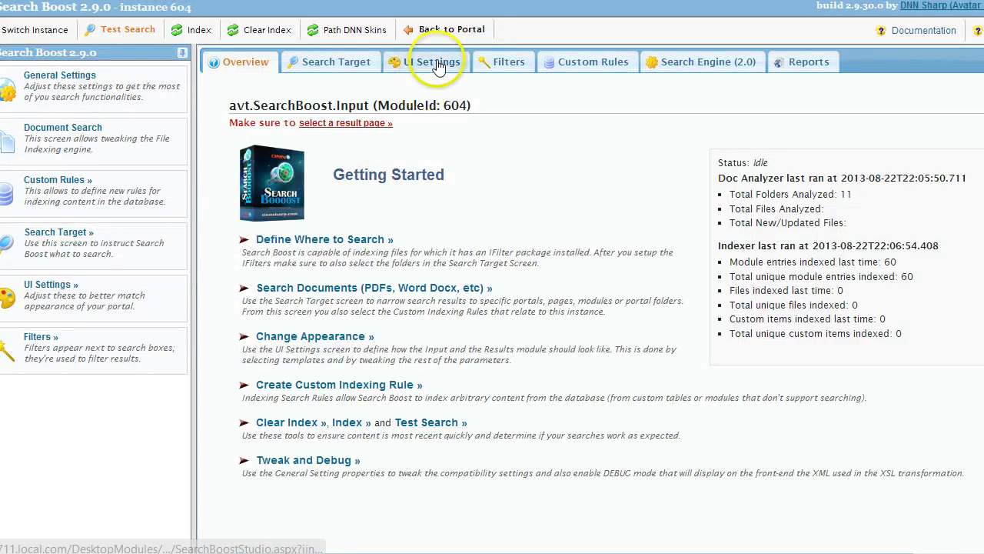
{"action": "left_click", "coordinate": [589, 60]}
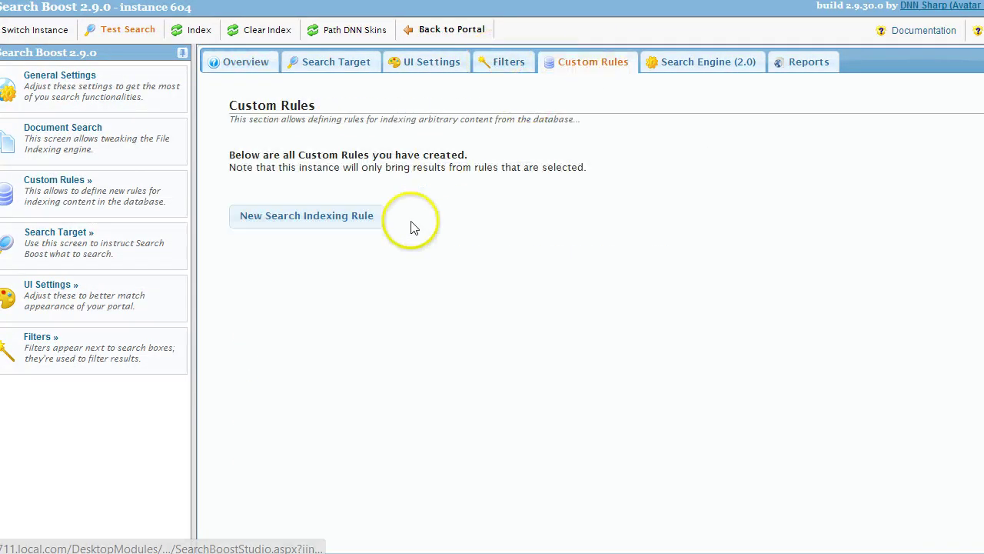
{"action": "left_click", "coordinate": [363, 214]}
{"action": "type", "text": "Users"}
{"action": "left_click", "coordinate": [746, 380]}
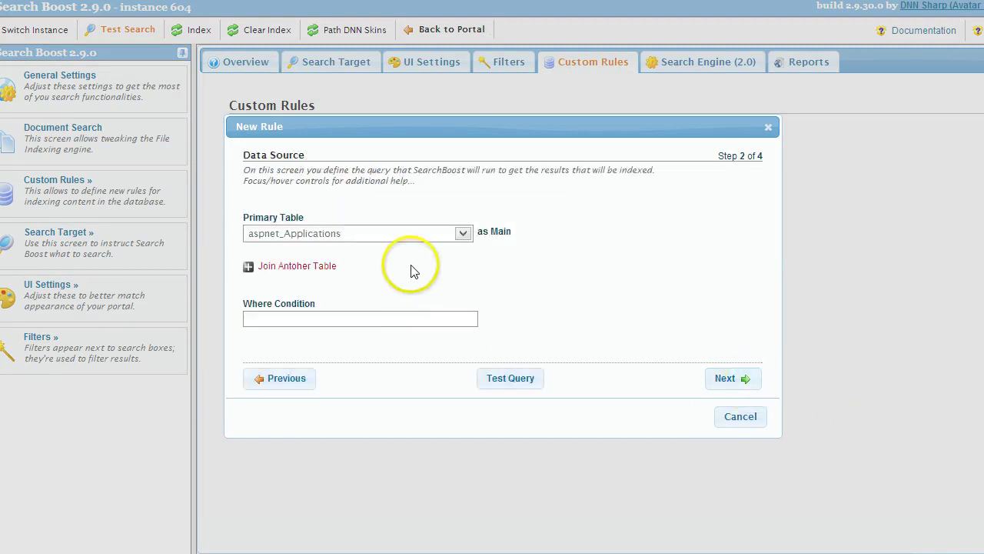
- Use dnn_Users as the primary table and index its FirstName and LastName columns
{"action": "left_click", "coordinate": [405, 238]}
{"action": "scroll", "coordinate": [419, 339], "scroll_direction": "down", "scroll_amount": 10}
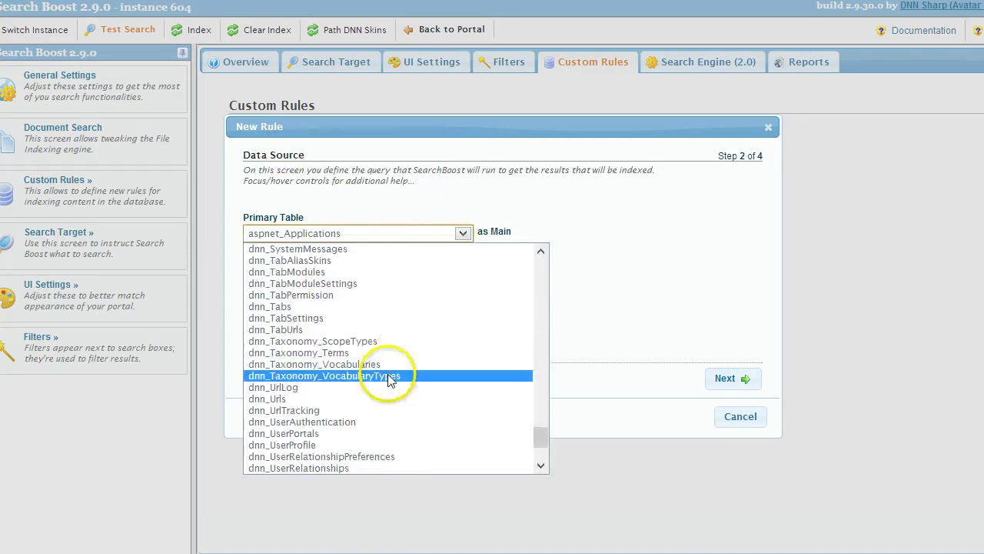
{"action": "scroll", "coordinate": [334, 408], "scroll_direction": "down", "scroll_amount": 2}
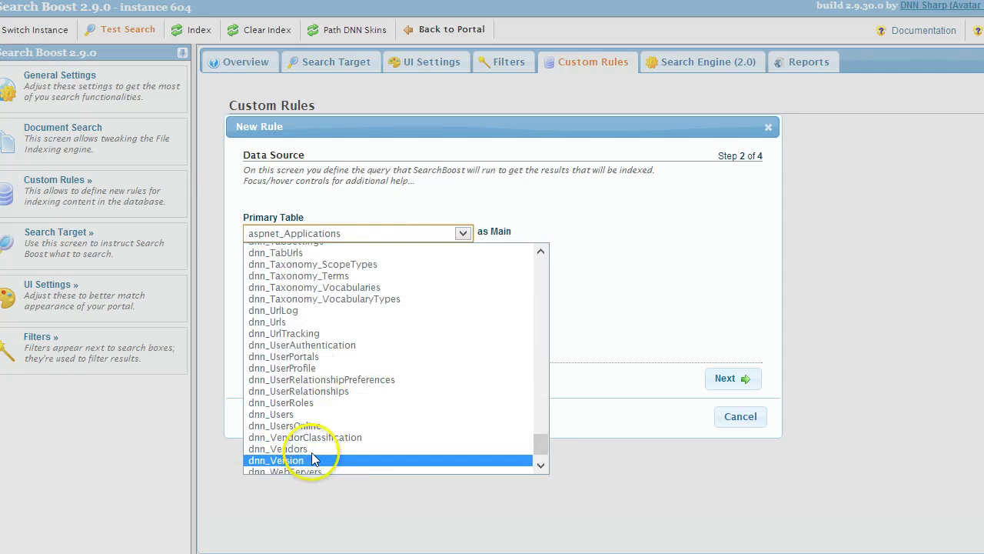
{"action": "left_click", "coordinate": [273, 414]}
{"action": "left_click", "coordinate": [734, 378]}
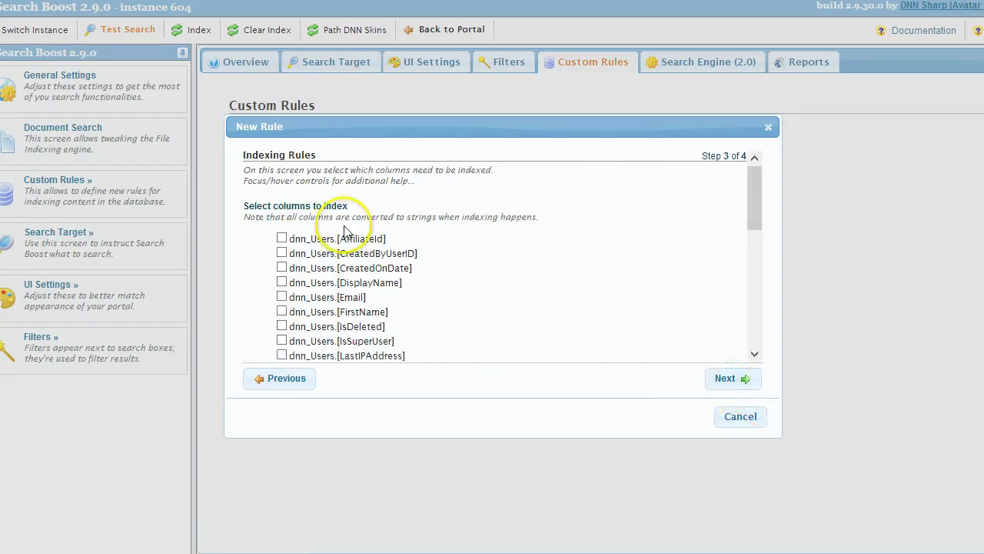
{"action": "scroll", "coordinate": [402, 292], "scroll_direction": "down", "scroll_amount": 1}
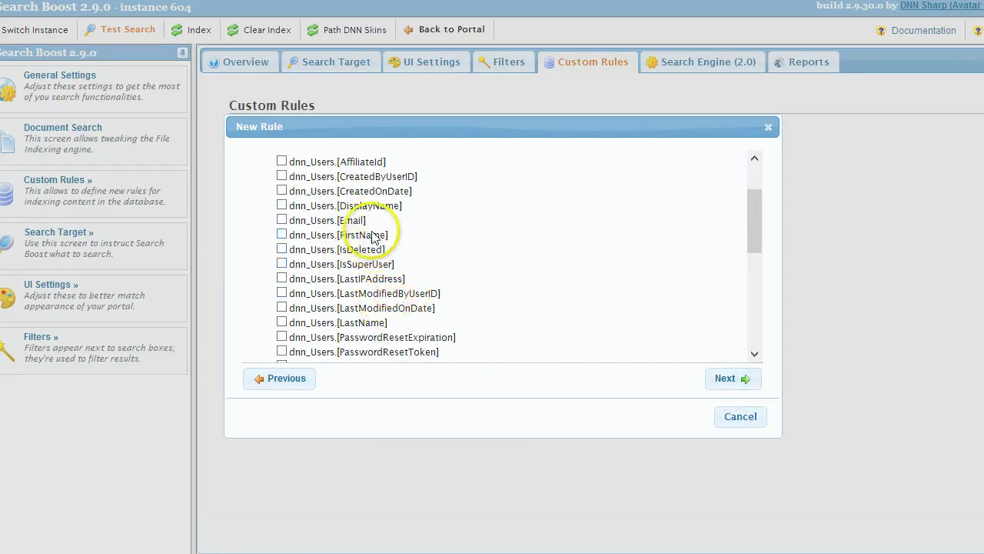
{"action": "left_click", "coordinate": [371, 234]}
{"action": "left_click", "coordinate": [369, 323]}
{"action": "scroll", "coordinate": [368, 326], "scroll_direction": "down", "scroll_amount": 2}
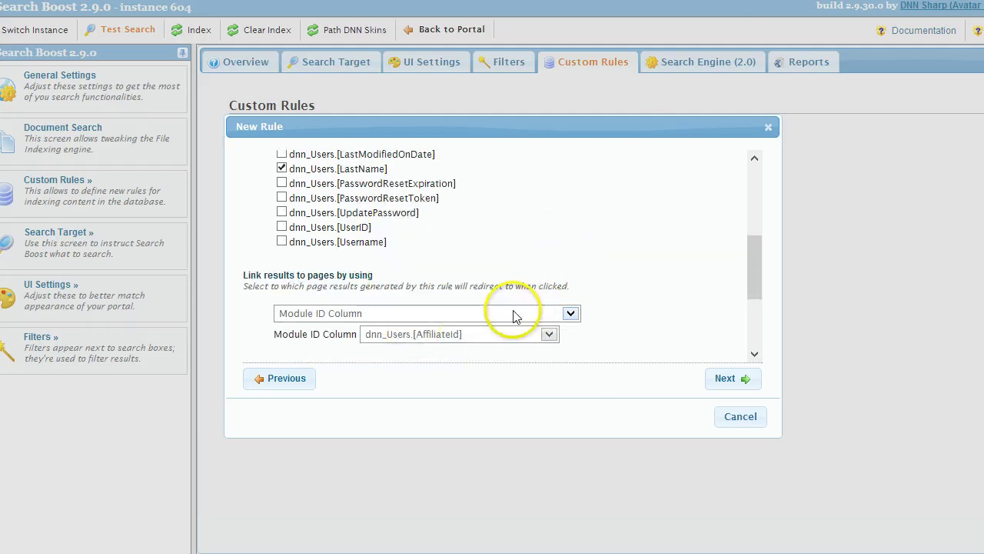
{"action": "scroll", "coordinate": [513, 316], "scroll_direction": "up", "scroll_amount": 2}
{"action": "scroll", "coordinate": [518, 299], "scroll_direction": "down", "scroll_amount": 4}
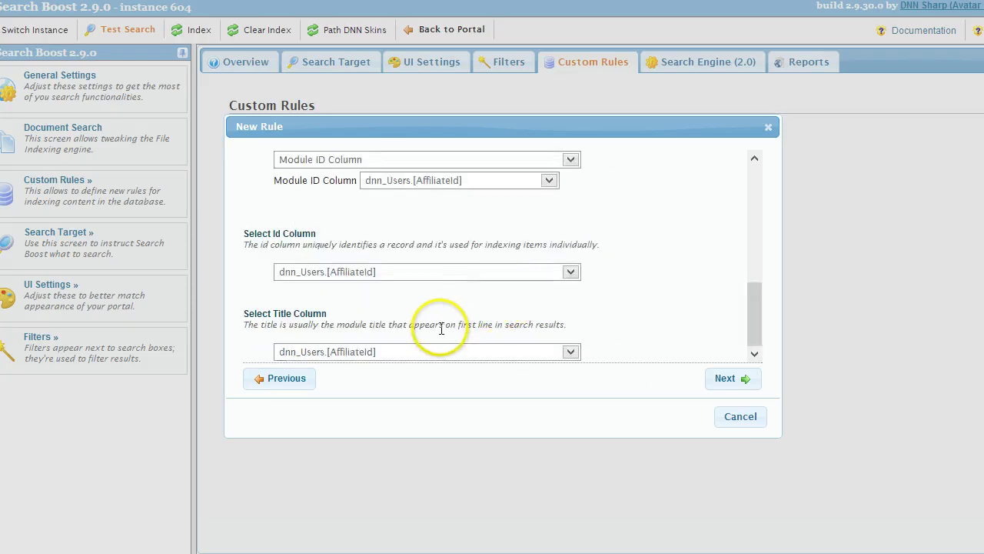
- Set DisplayName as title, UserID as id, and link results to the fixed URL /home
{"action": "left_click", "coordinate": [410, 351]}
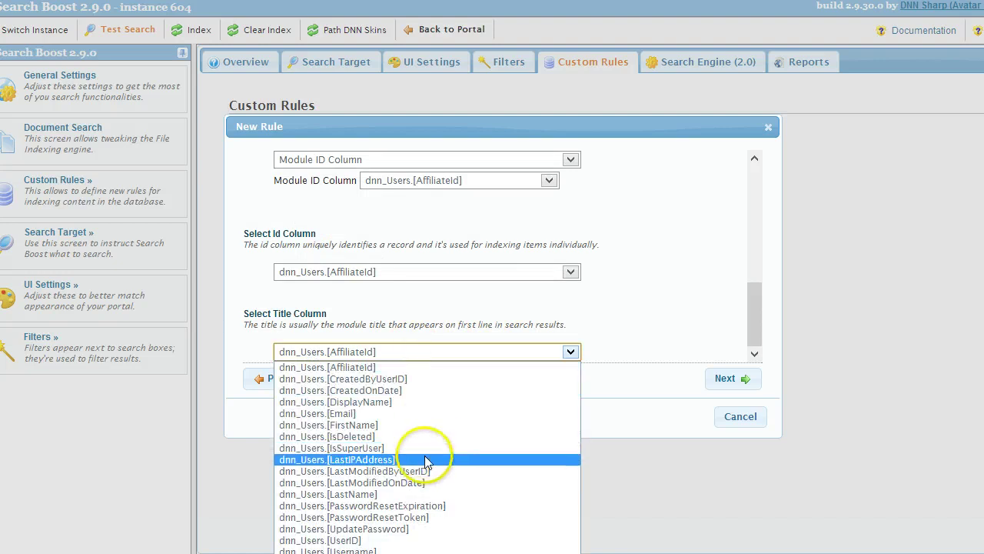
{"action": "left_click", "coordinate": [413, 401]}
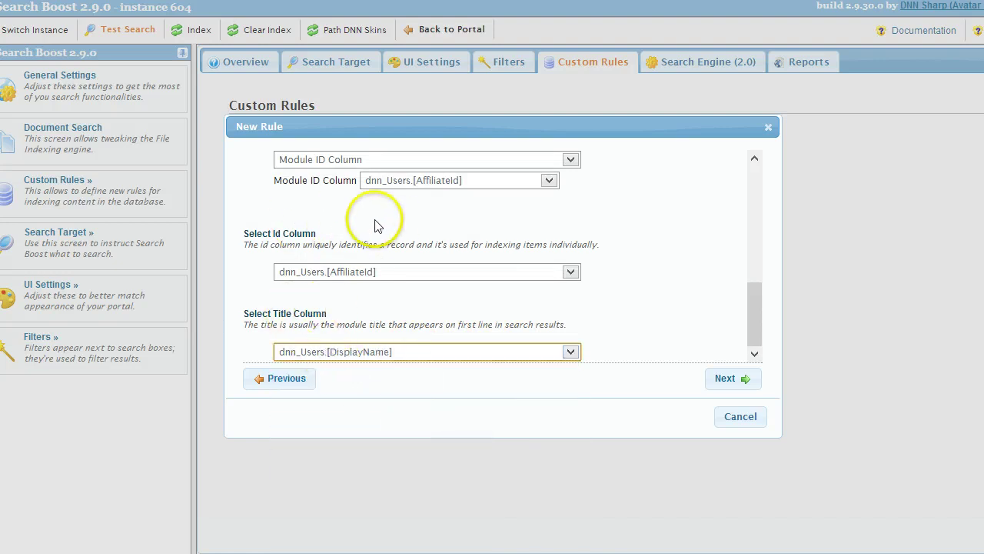
{"action": "left_click", "coordinate": [381, 273]}
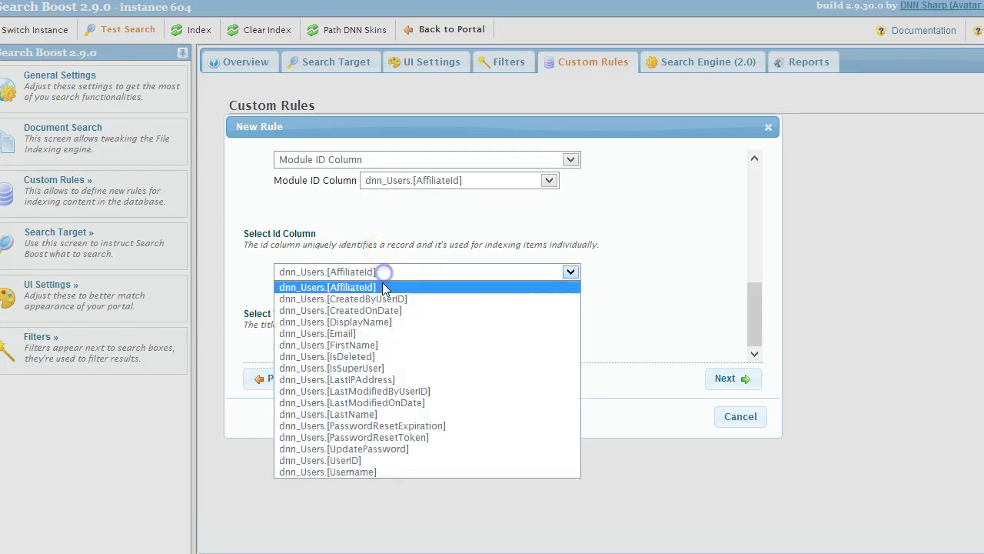
{"action": "left_click", "coordinate": [350, 462]}
{"action": "scroll", "coordinate": [767, 266], "scroll_direction": "up", "scroll_amount": 2}
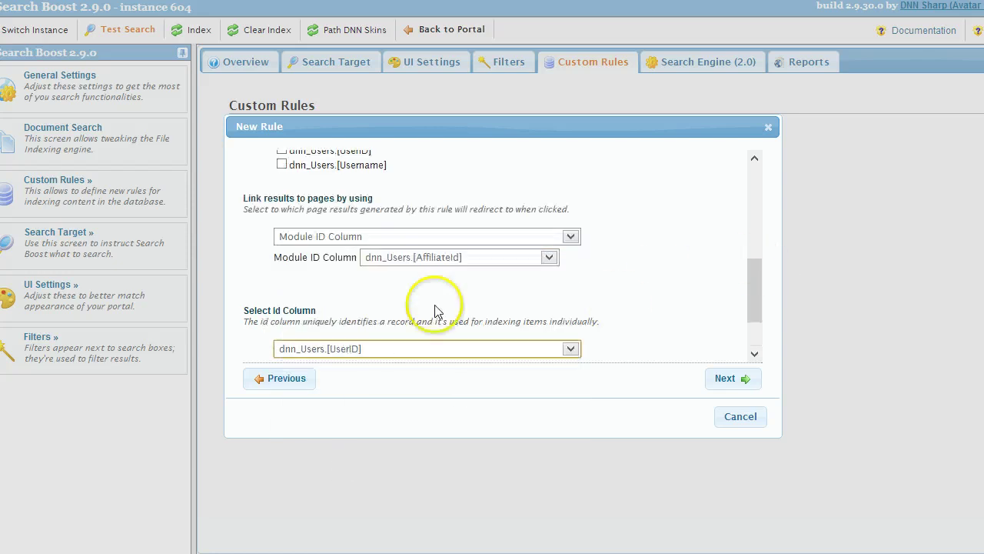
{"action": "left_click", "coordinate": [451, 257]}
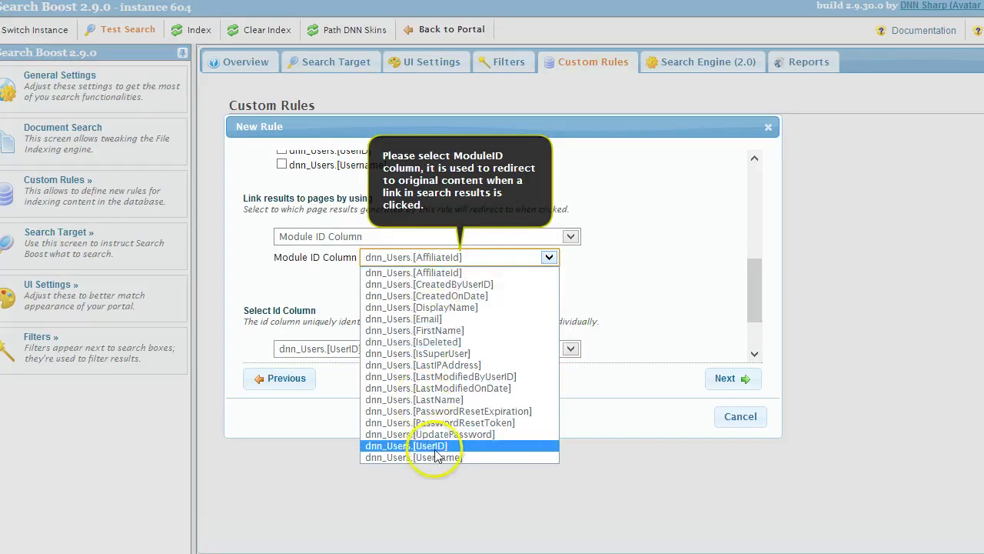
{"action": "left_click", "coordinate": [325, 236]}
{"action": "left_click", "coordinate": [367, 320]}
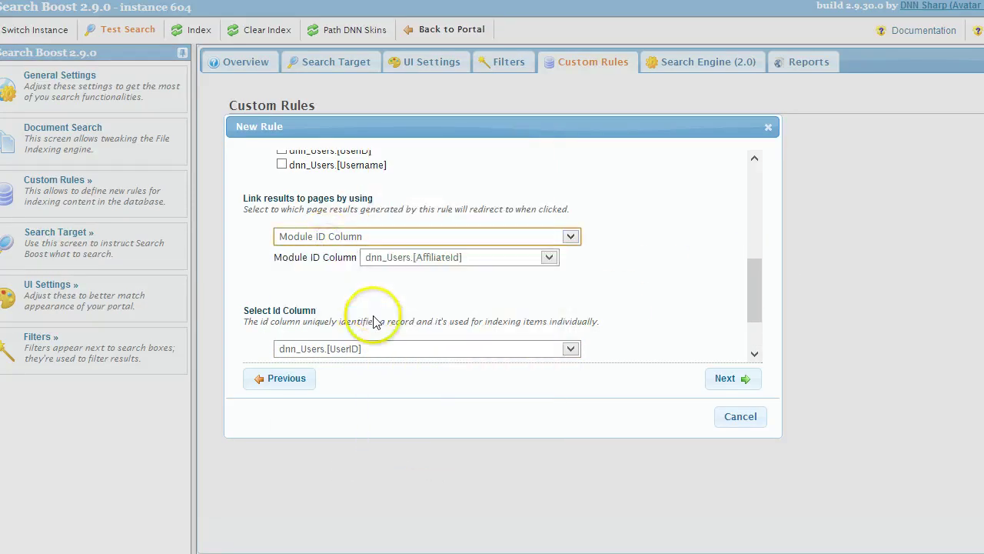
{"action": "left_click", "coordinate": [356, 238]}
{"action": "left_click", "coordinate": [349, 310]}
{"action": "left_click", "coordinate": [410, 257]}
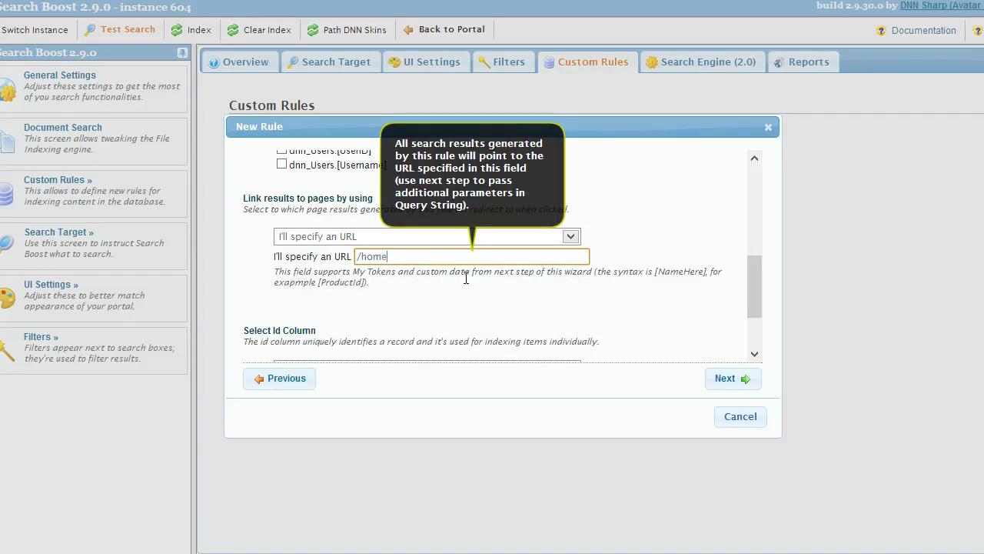
{"action": "scroll", "coordinate": [727, 322], "scroll_direction": "down", "scroll_amount": 3}
{"action": "left_click", "coordinate": [723, 377]}
- Save the Users rule, reindex the content, and run a test search for 'host'
{"action": "left_click", "coordinate": [675, 419]}
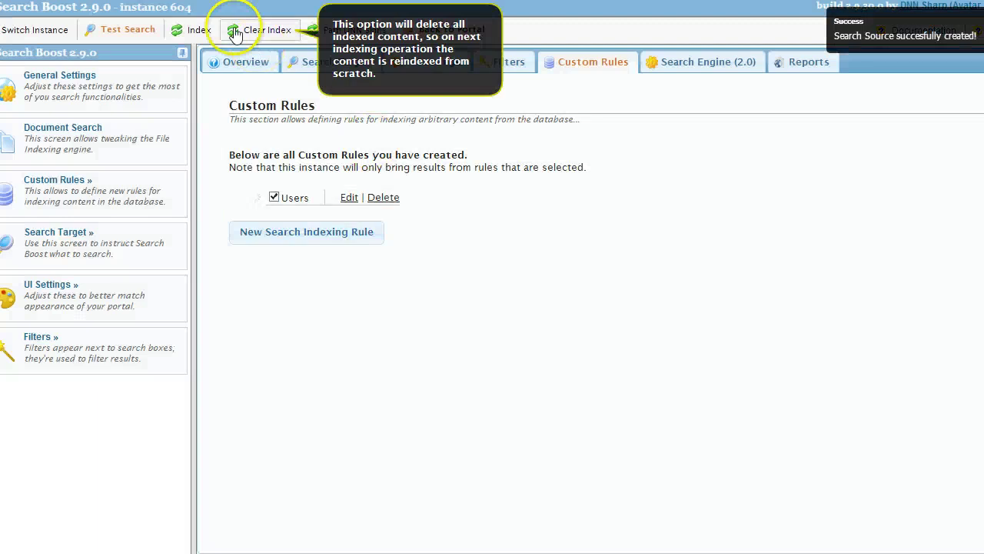
{"action": "left_click", "coordinate": [202, 28]}
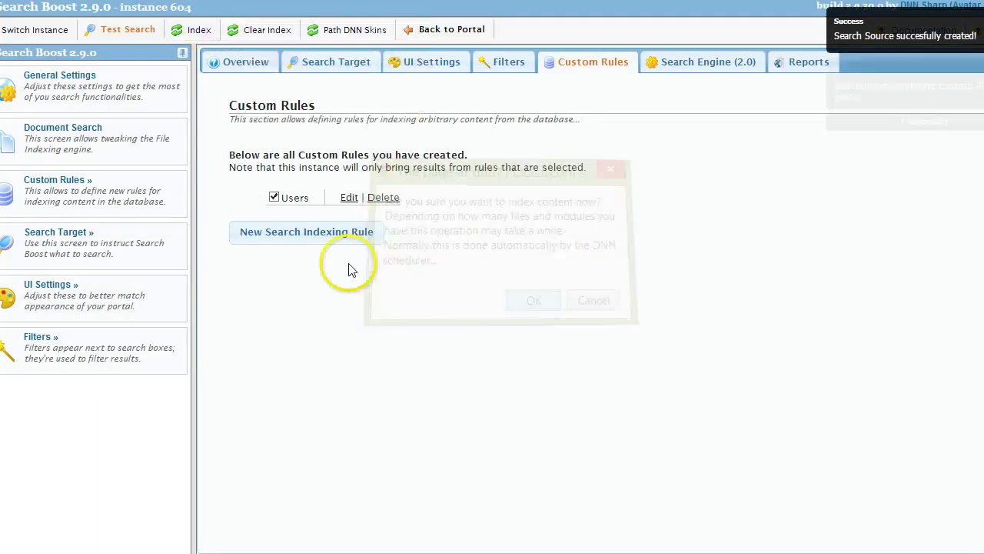
{"action": "left_click", "coordinate": [146, 31]}
{"action": "left_click_drag", "start_coordinate": [494, 52], "coordinate": [588, 75]}
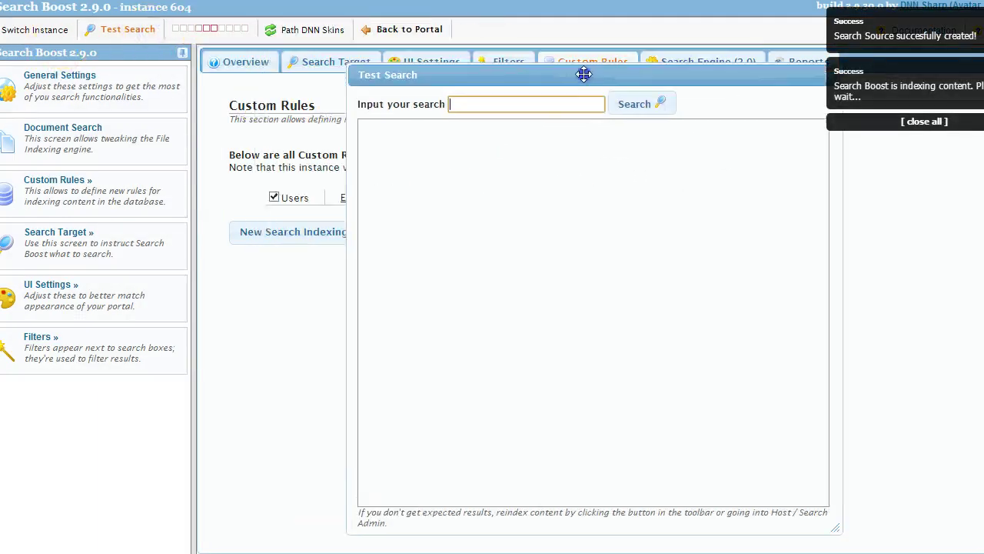
{"action": "type", "text": "host"}
{"action": "key", "text": "Return"}
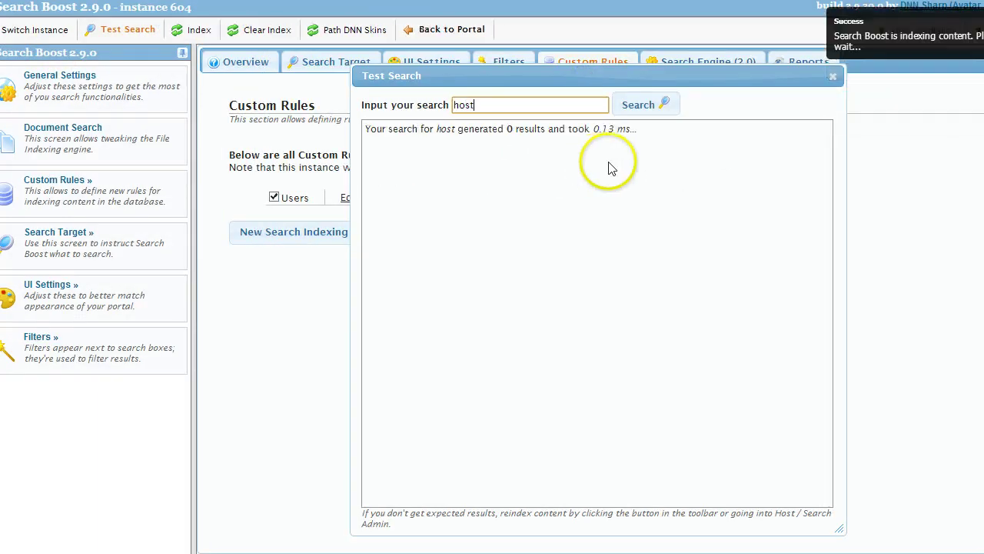
{"action": "left_click", "coordinate": [659, 104]}
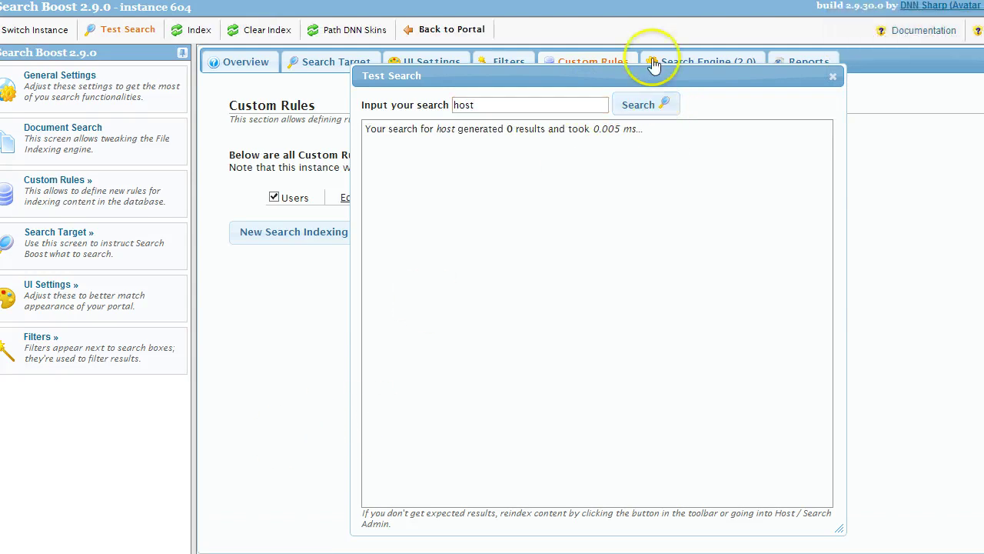
- Test-search 'superuser' and check for the single result 'SuperUser Account (rule)'
{"action": "left_click_drag", "start_coordinate": [402, 105], "coordinate": [514, 109]}
{"action": "left_click", "coordinate": [514, 109]}
{"action": "type", "text": "superuser"}
{"action": "key", "text": "Return"}
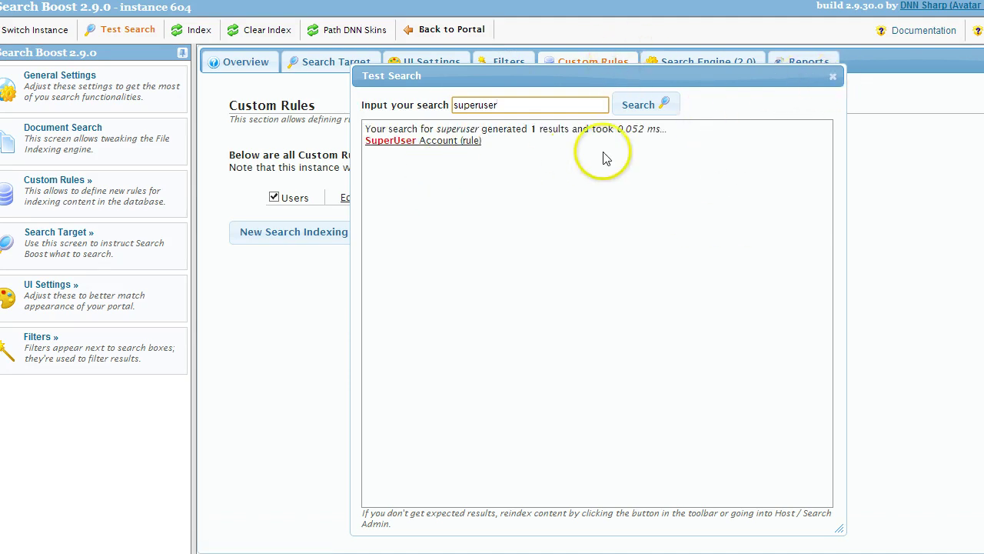
{"action": "left_click_drag", "start_coordinate": [576, 83], "coordinate": [688, 92]}
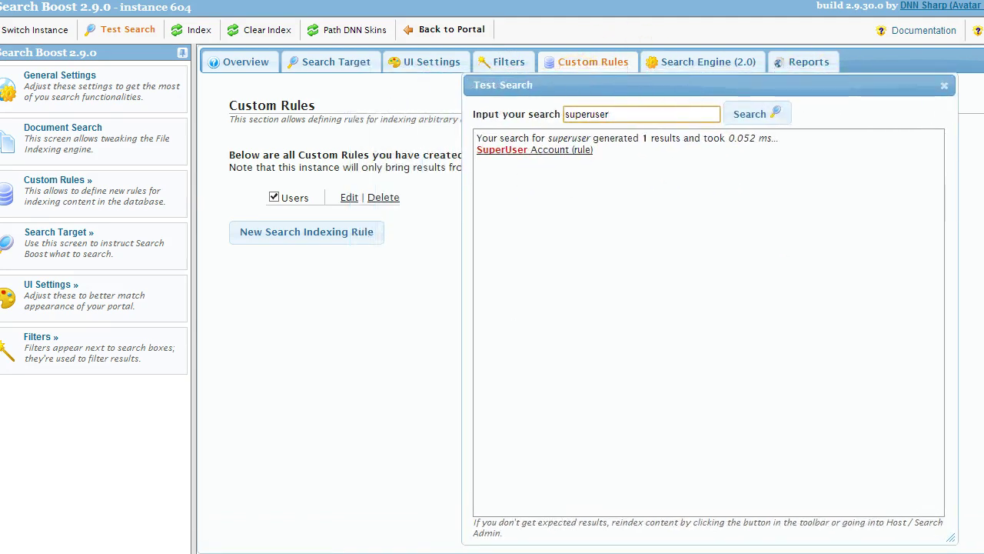
{"action": "left_click", "coordinate": [773, 114]}
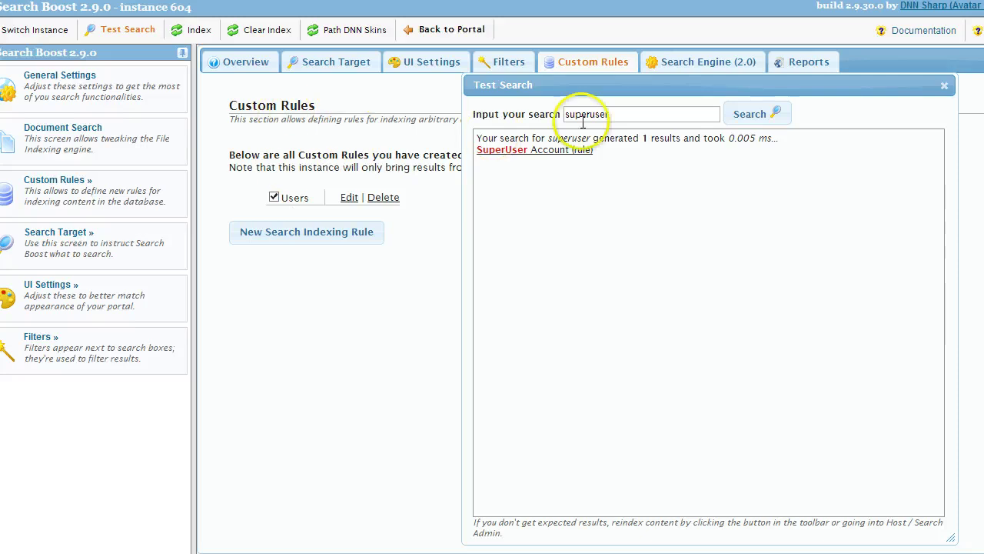
{"action": "left_click", "coordinate": [751, 117]}
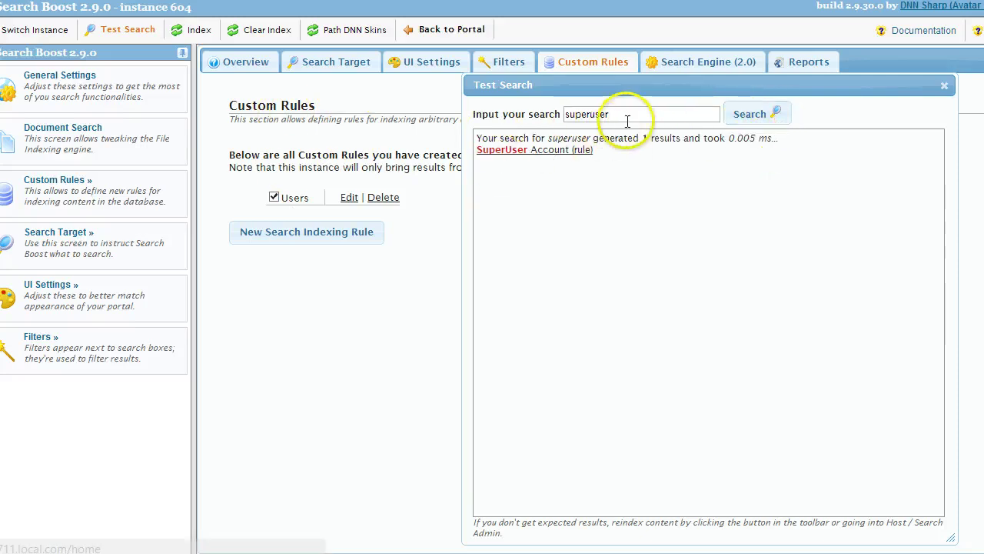
{"action": "left_click_drag", "start_coordinate": [629, 151], "coordinate": [512, 172]}
{"action": "left_click", "coordinate": [769, 115]}
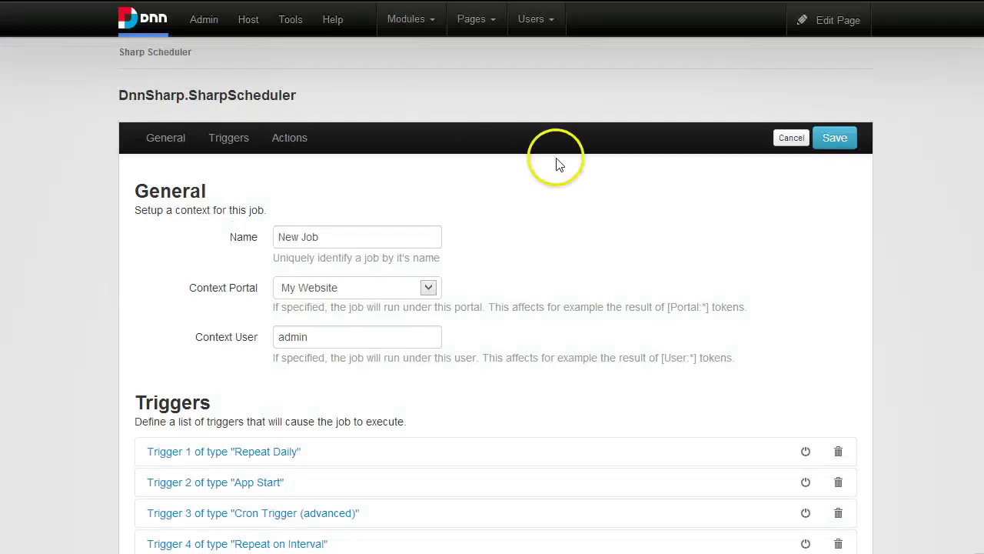
- Go to the Sharp Scheduler page and start a new scheduled job
{"action": "scroll", "coordinate": [477, 138], "scroll_direction": "down", "scroll_amount": 1}
{"action": "scroll", "coordinate": [446, 131], "scroll_direction": "up", "scroll_amount": 3}
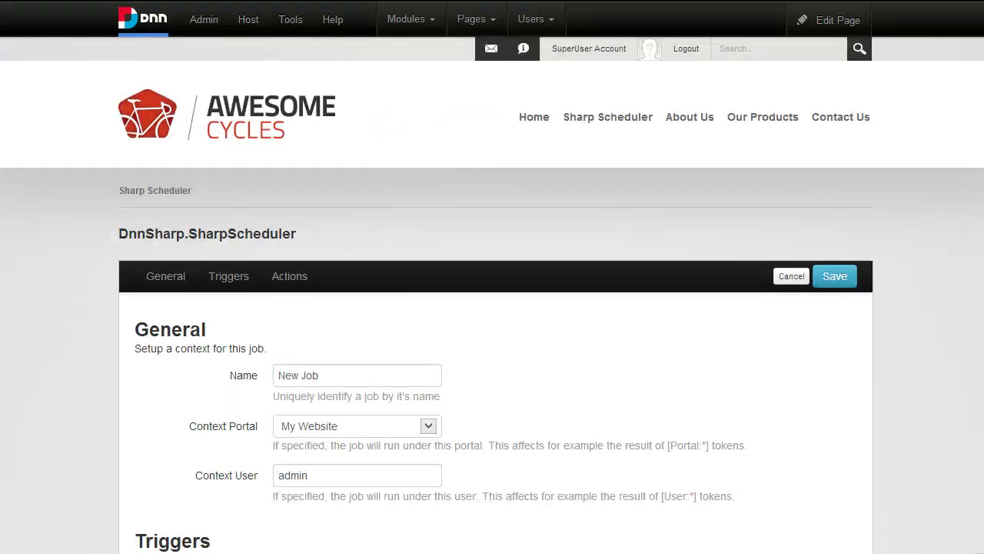
{"action": "left_click", "coordinate": [610, 117]}
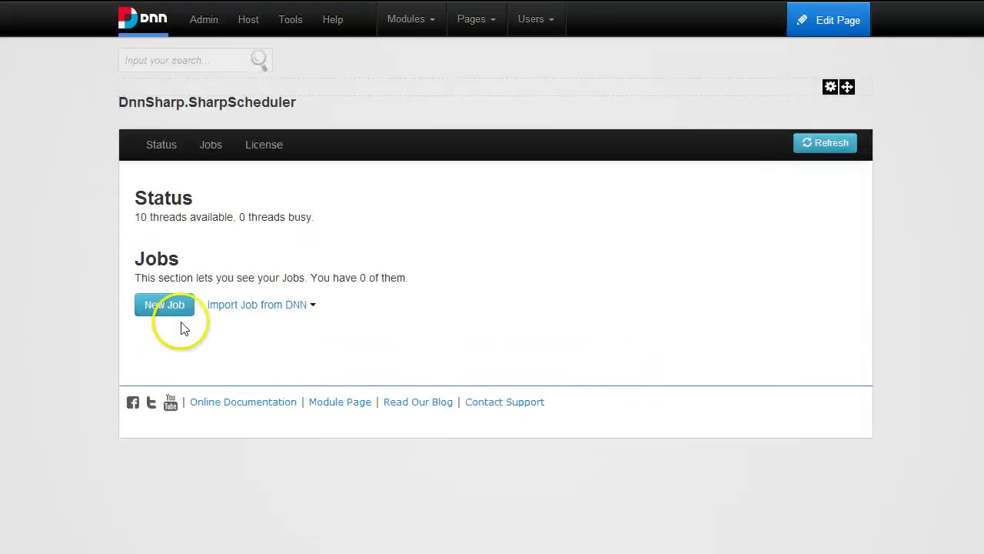
{"action": "left_click", "coordinate": [166, 312]}
- Add a Repeat on Interval trigger every 5 seconds that does nothing on missfire
{"action": "scroll", "coordinate": [234, 319], "scroll_direction": "down", "scroll_amount": 2}
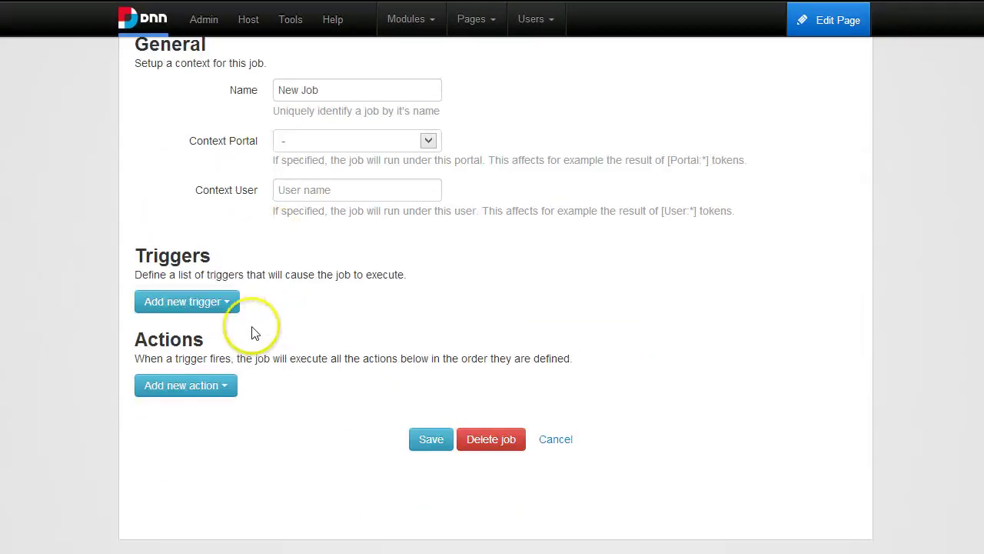
{"action": "left_click", "coordinate": [219, 311]}
{"action": "mouse_move", "coordinate": [246, 344]}
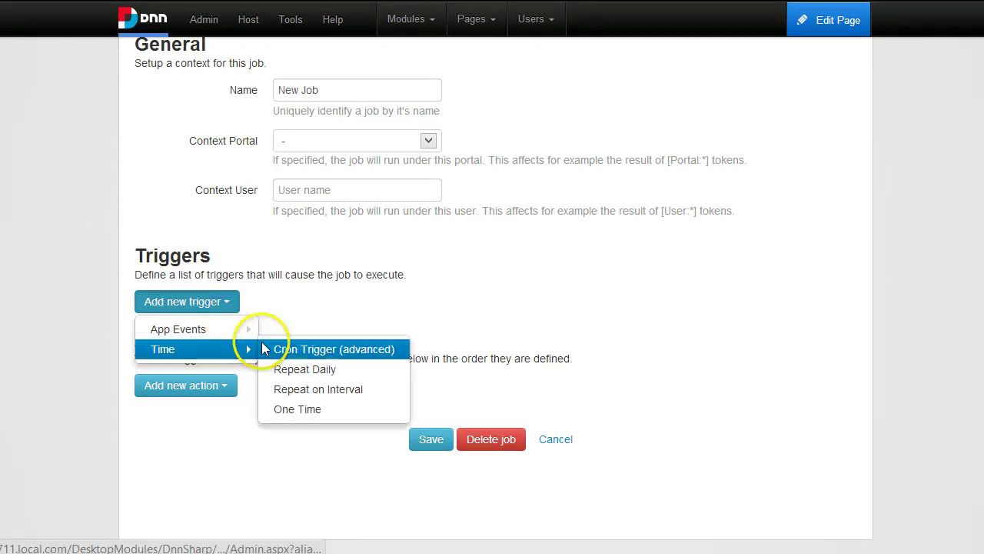
{"action": "left_click", "coordinate": [326, 388]}
{"action": "scroll", "coordinate": [241, 358], "scroll_direction": "down", "scroll_amount": 3}
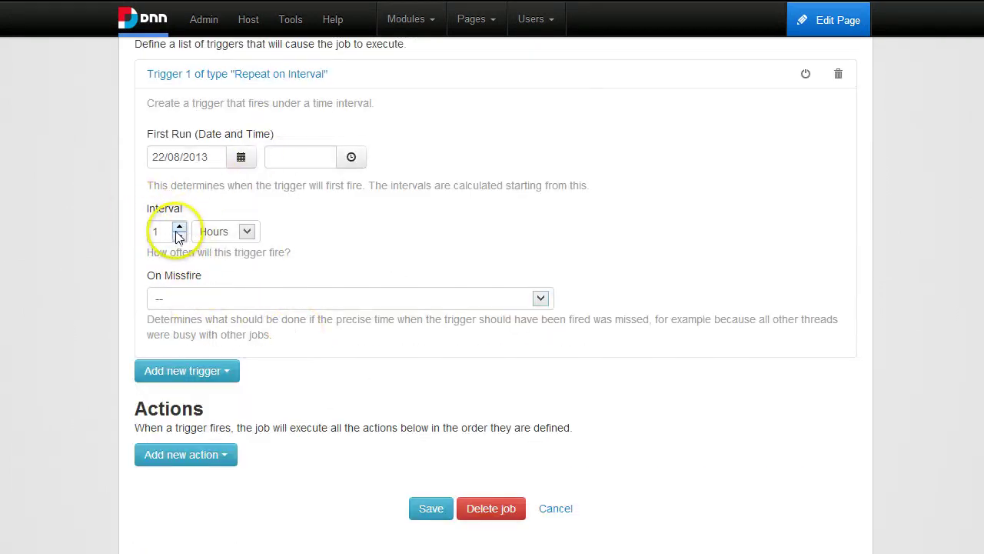
{"action": "left_click", "coordinate": [247, 234]}
{"action": "left_click", "coordinate": [249, 265]}
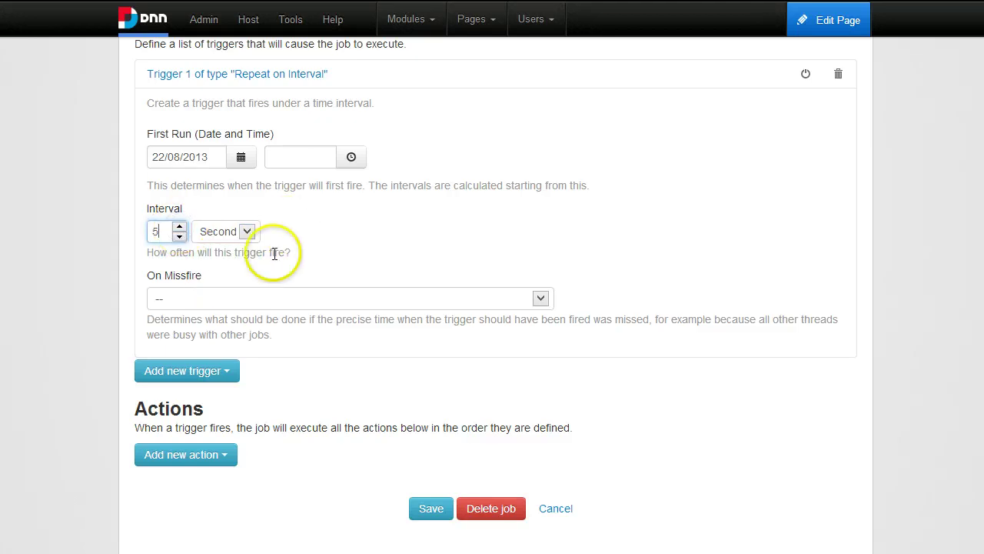
{"action": "scroll", "coordinate": [275, 254], "scroll_direction": "down", "scroll_amount": 1}
{"action": "left_click", "coordinate": [540, 224]}
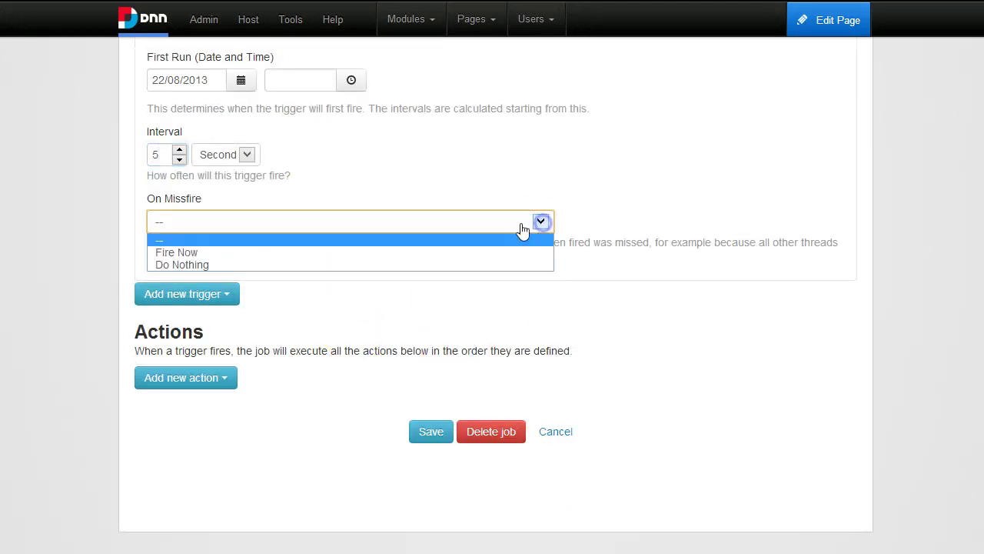
{"action": "left_click", "coordinate": [203, 266]}
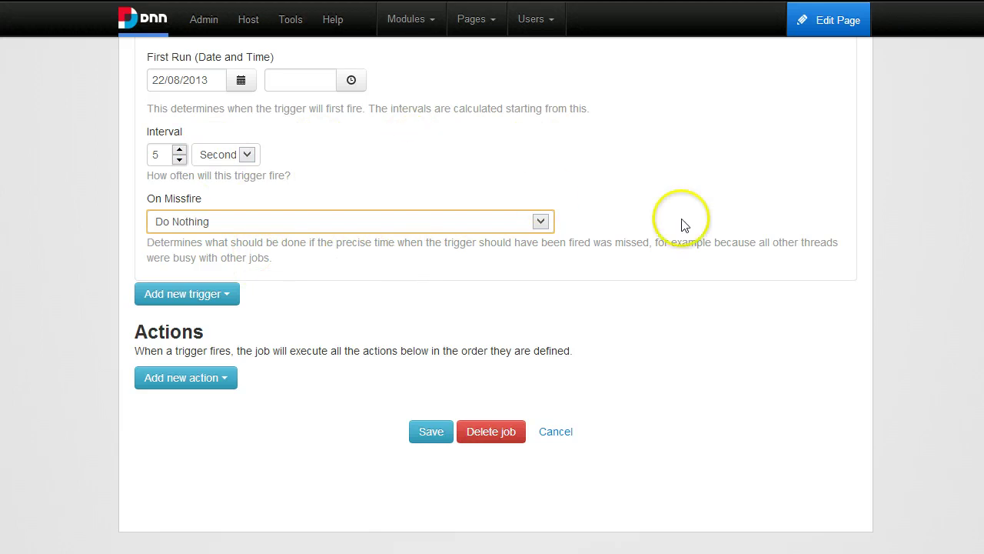
{"action": "left_click", "coordinate": [352, 303]}
- Add a Search Boost Index Rule action with rule name 'User' and save the job
{"action": "left_click", "coordinate": [214, 388]}
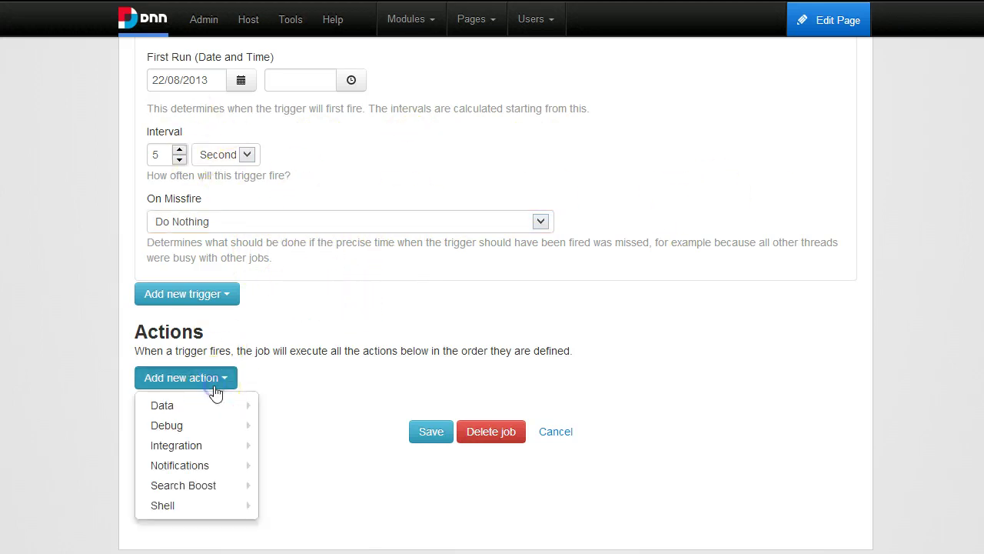
{"action": "mouse_move", "coordinate": [209, 487]}
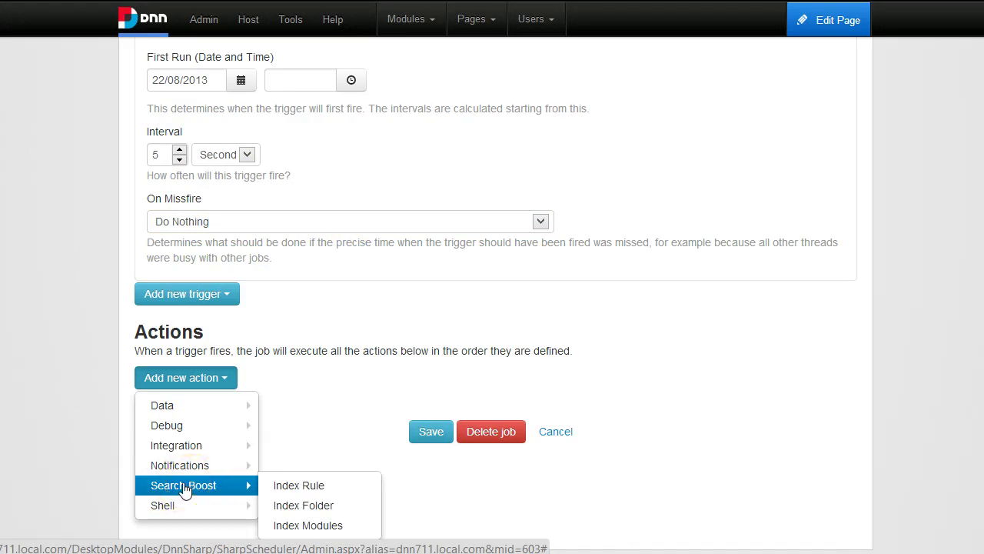
{"action": "scroll", "coordinate": [329, 488], "scroll_direction": "down", "scroll_amount": 2}
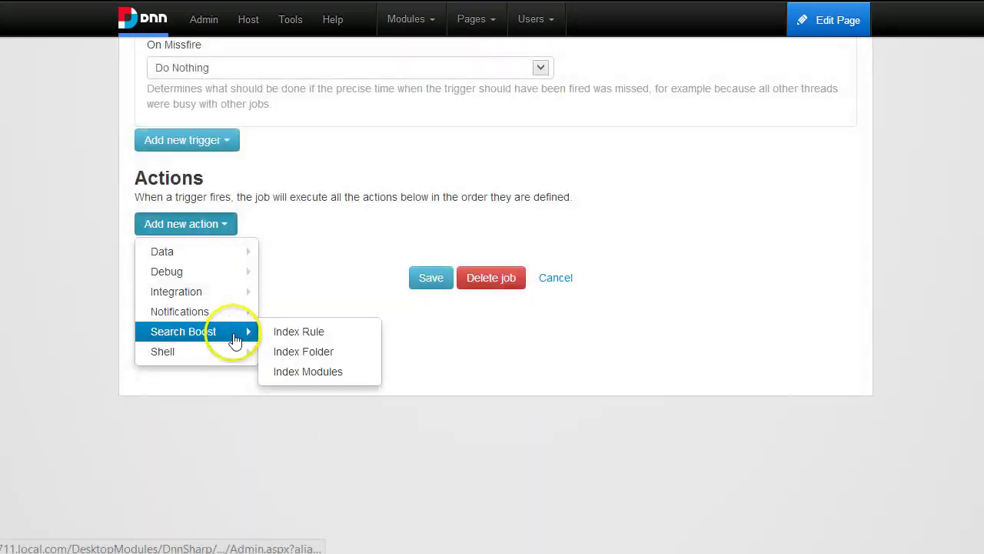
{"action": "left_click", "coordinate": [306, 331]}
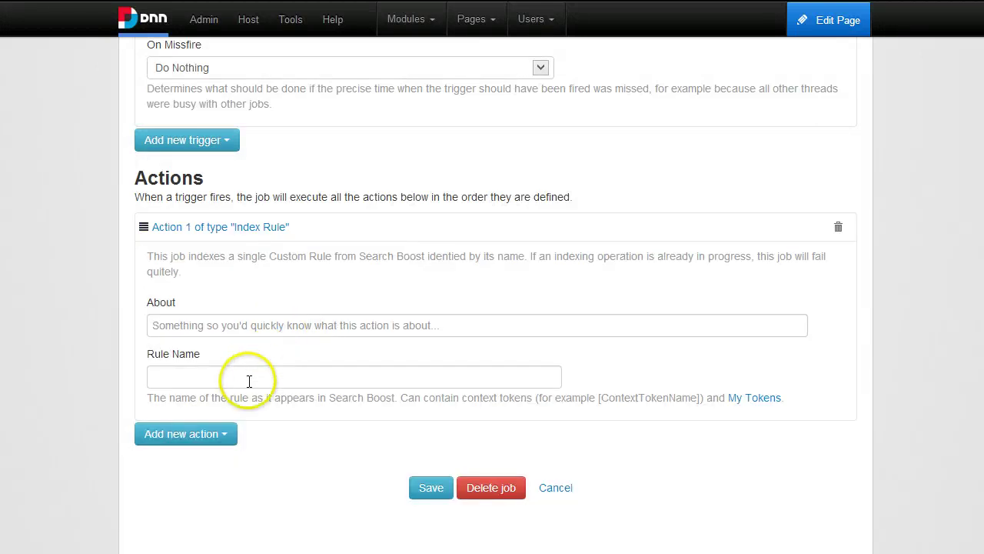
{"action": "left_click", "coordinate": [248, 380]}
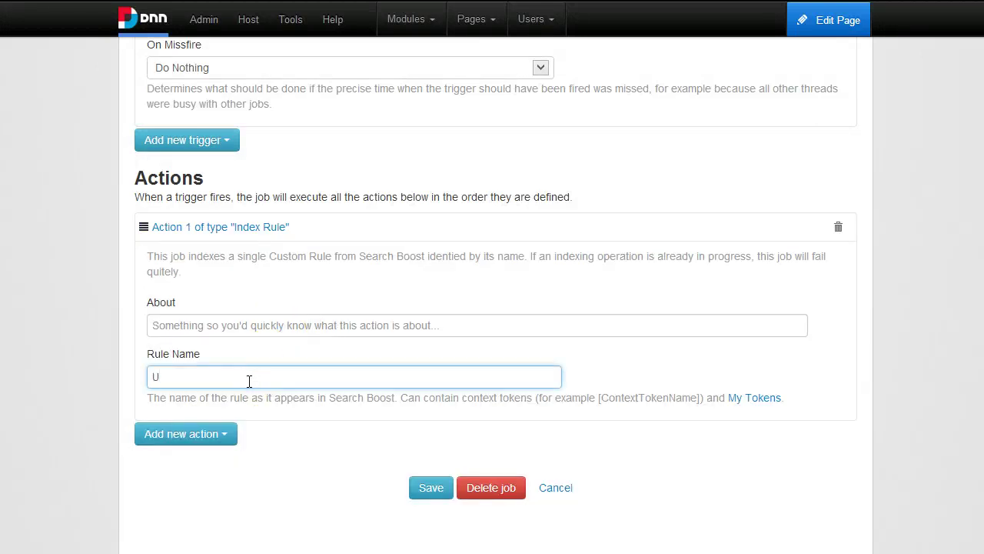
{"action": "type", "text": "User"}
{"action": "left_click", "coordinate": [433, 487]}
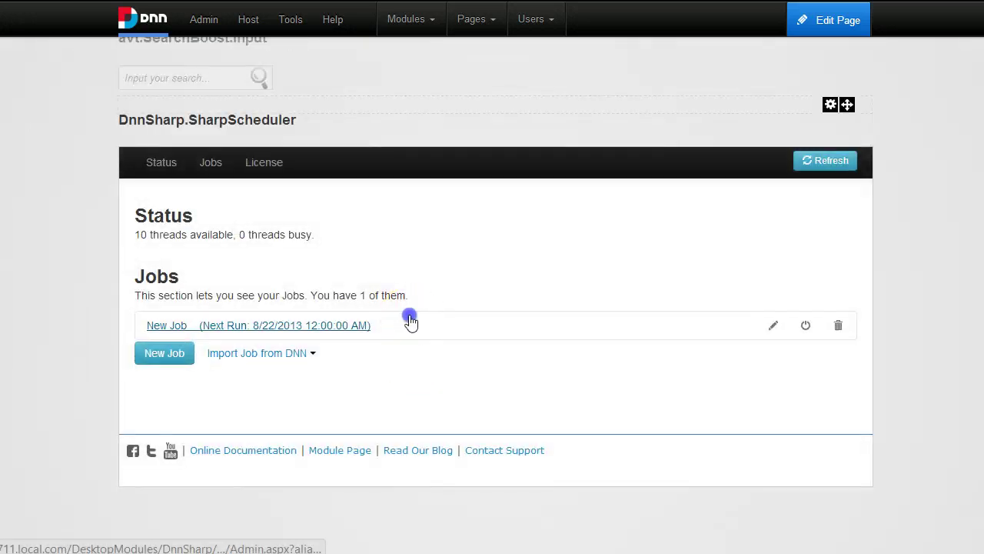
- Expand the job, view its failure error, and dismiss the message
{"action": "left_click", "coordinate": [410, 321]}
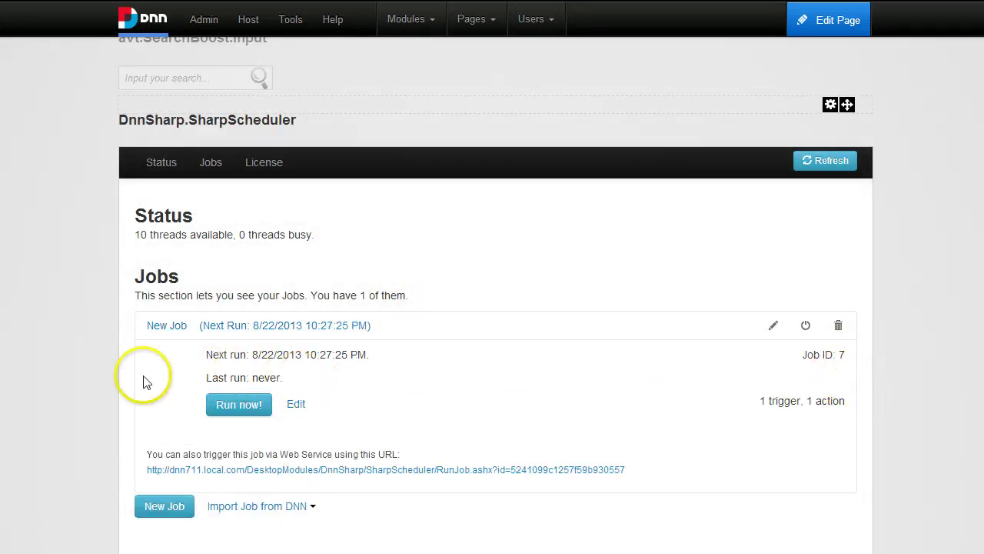
{"action": "scroll", "coordinate": [341, 340], "scroll_direction": "down", "scroll_amount": 1}
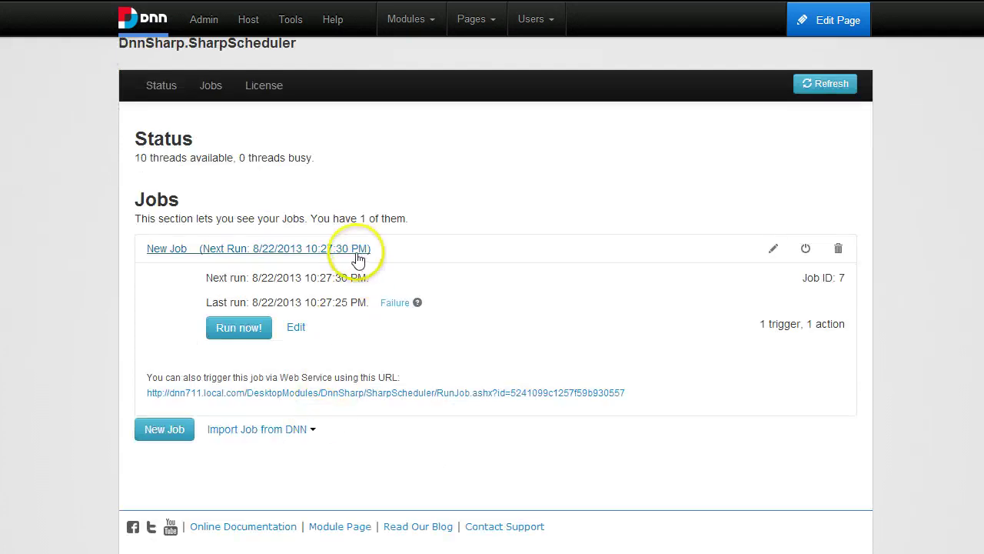
{"action": "left_click", "coordinate": [394, 303]}
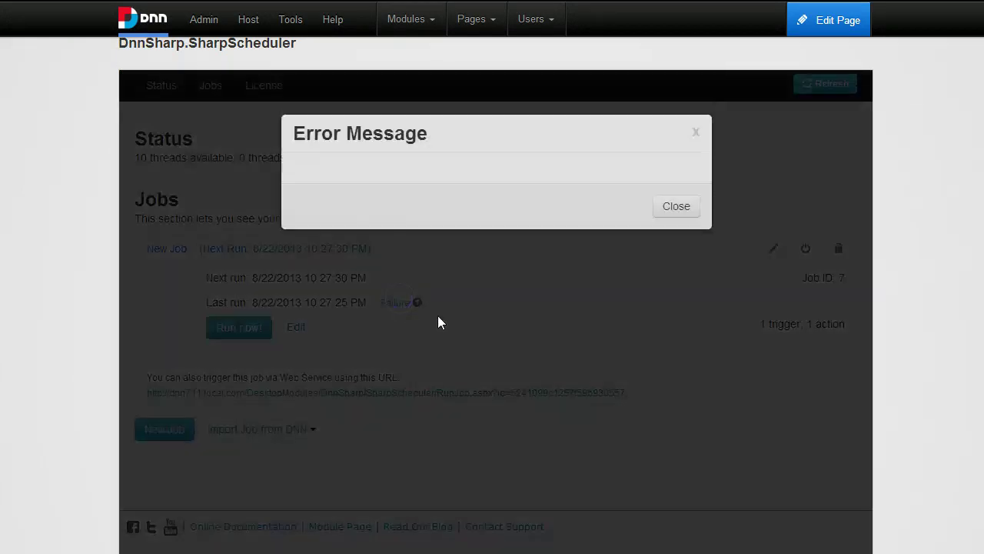
{"action": "left_click", "coordinate": [680, 213]}
- Edit the job's Action 1, change Rule Name from 'User' to 'Users', and save
{"action": "left_click", "coordinate": [296, 328]}
{"action": "scroll", "coordinate": [324, 275], "scroll_direction": "down", "scroll_amount": 3}
{"action": "left_click", "coordinate": [286, 282]}
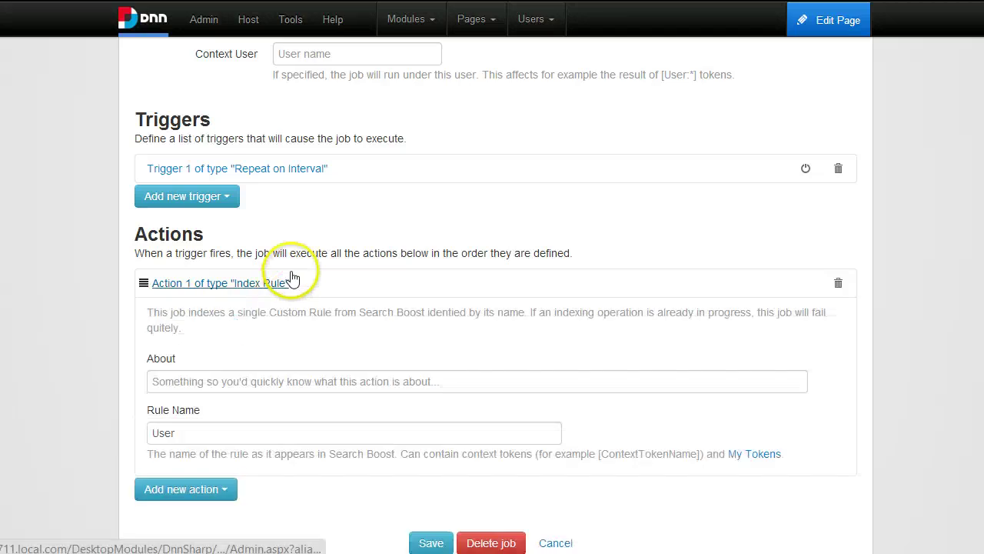
{"action": "left_click", "coordinate": [199, 433]}
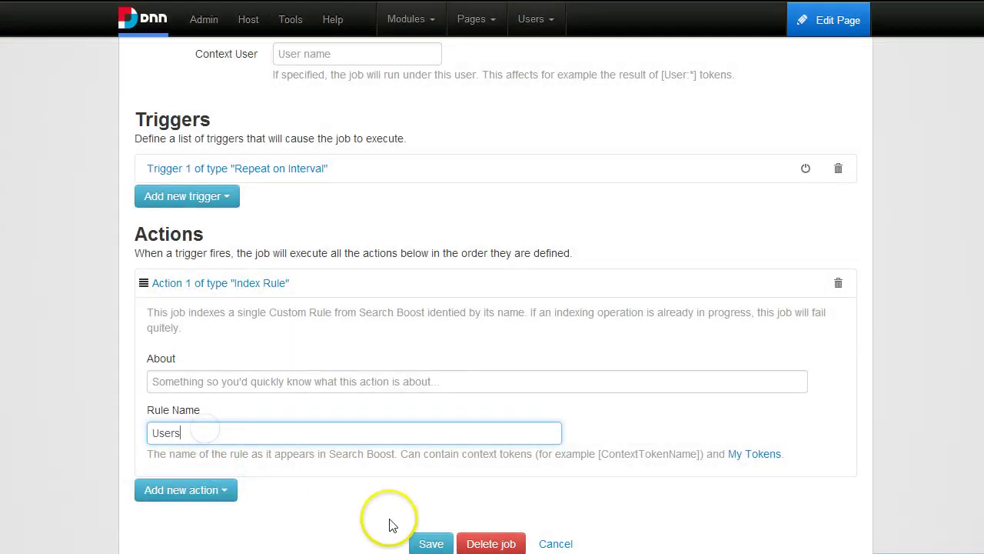
{"action": "left_click", "coordinate": [433, 542]}
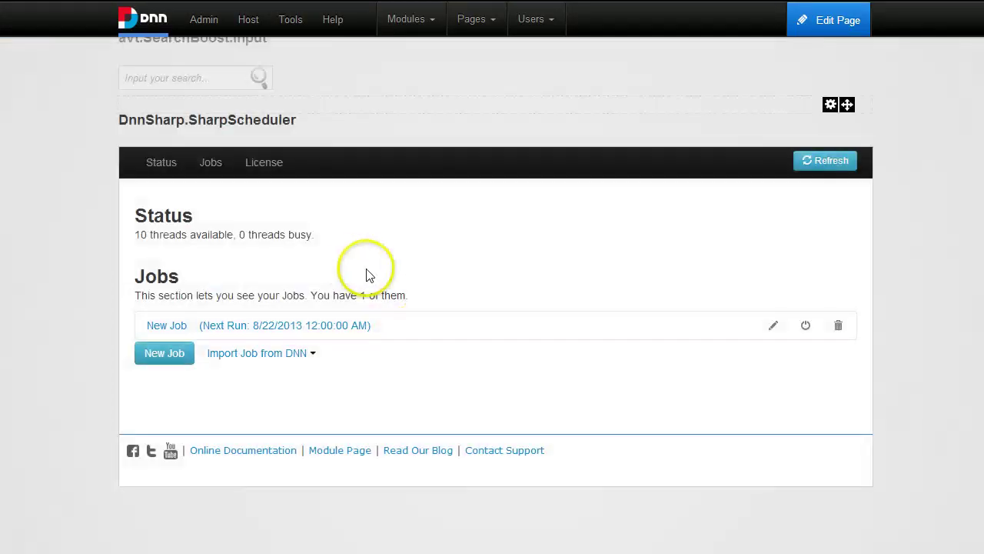
{"action": "left_click", "coordinate": [392, 329]}
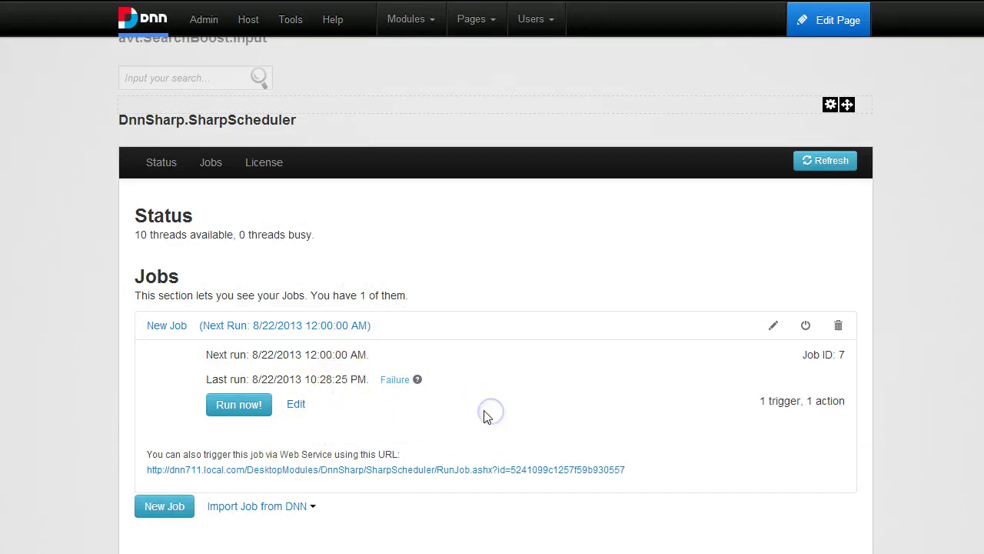
- Reload with F5 and expand the job to confirm its last run succeeded on the 5-second schedule
{"action": "scroll", "coordinate": [482, 415], "scroll_direction": "down", "scroll_amount": 1}
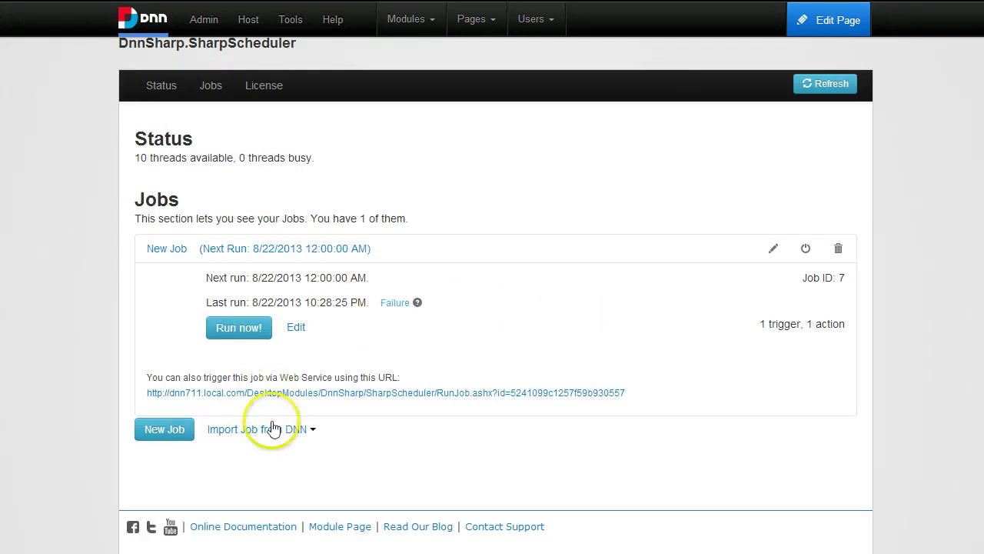
{"action": "key", "text": "F5"}
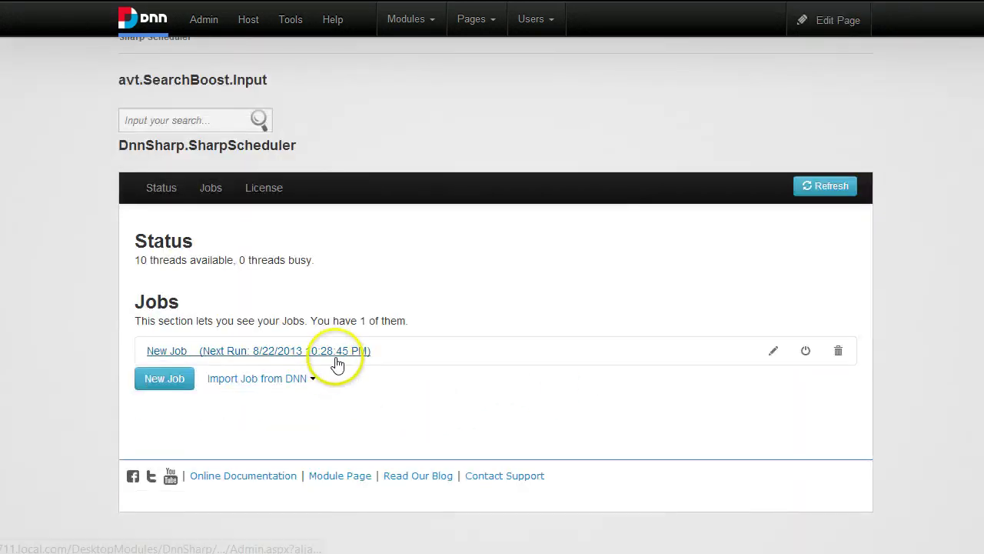
{"action": "left_click", "coordinate": [342, 351]}
{"action": "scroll", "coordinate": [417, 391], "scroll_direction": "down", "scroll_amount": 1}
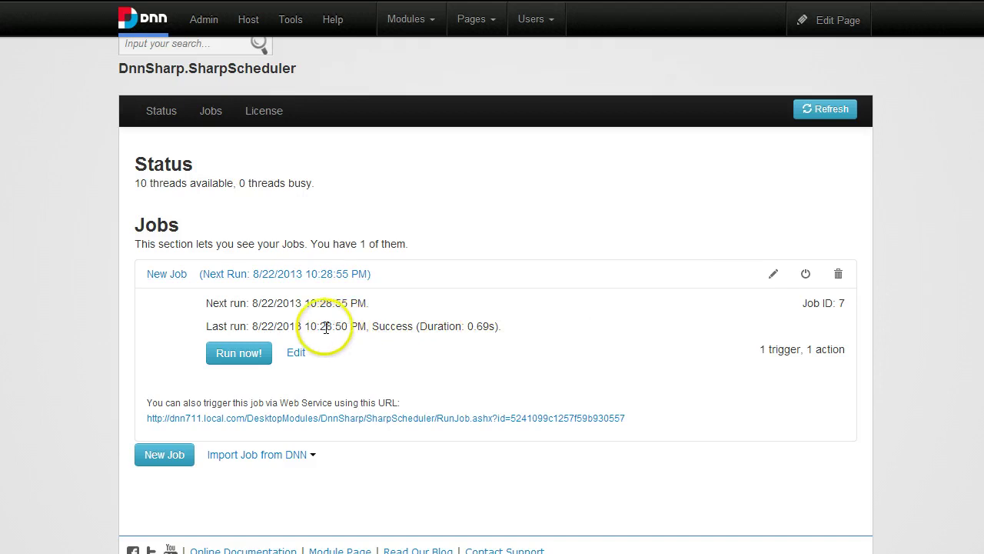
{"action": "left_click", "coordinate": [498, 326]}
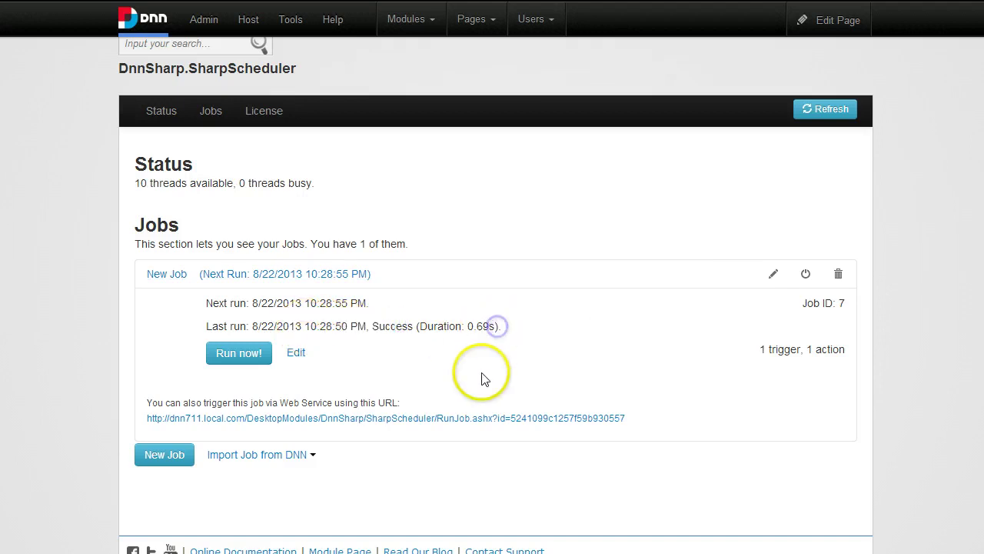
{"action": "left_click", "coordinate": [442, 278]}
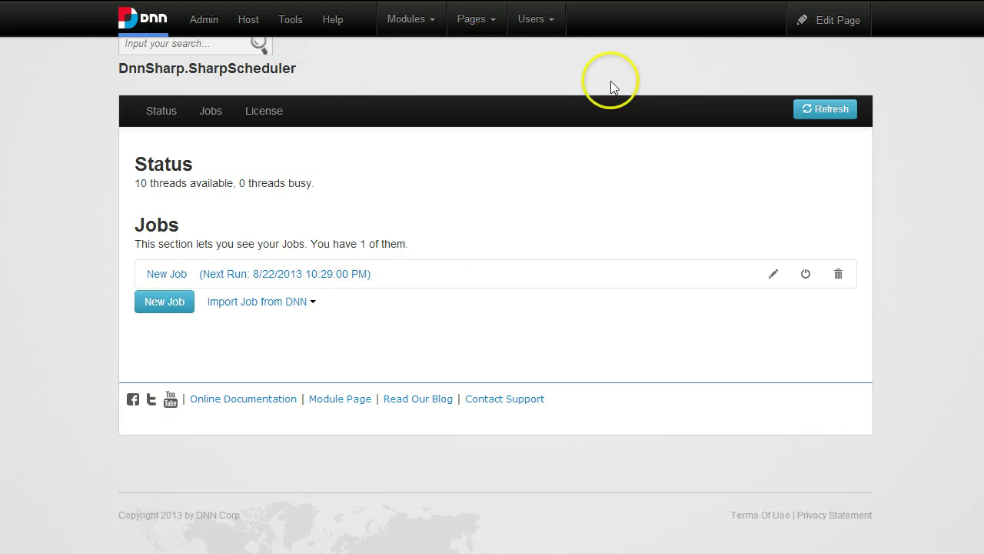
- Open the superuser's profile page and move between its profile and account settings
{"action": "scroll", "coordinate": [517, 98], "scroll_direction": "up", "scroll_amount": 3}
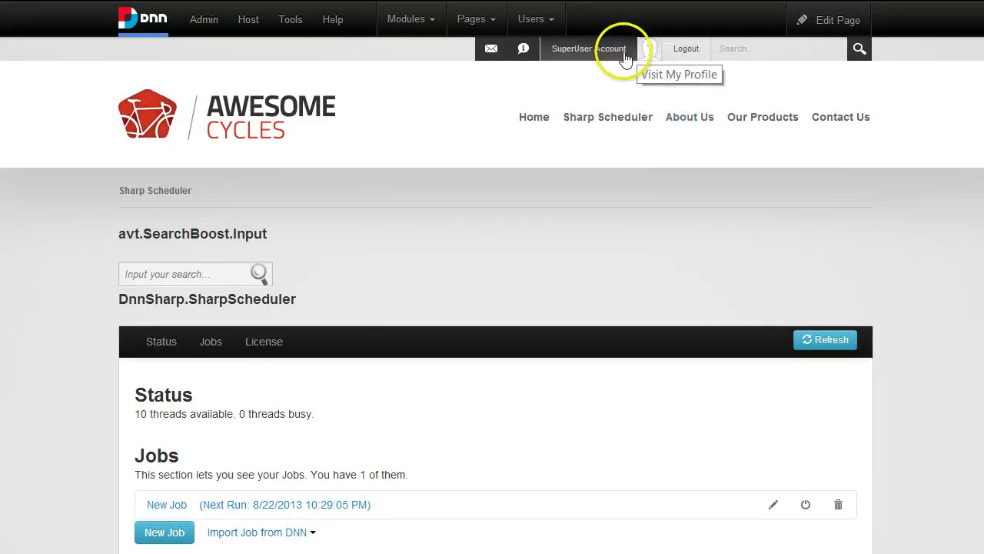
{"action": "left_click", "coordinate": [624, 53]}
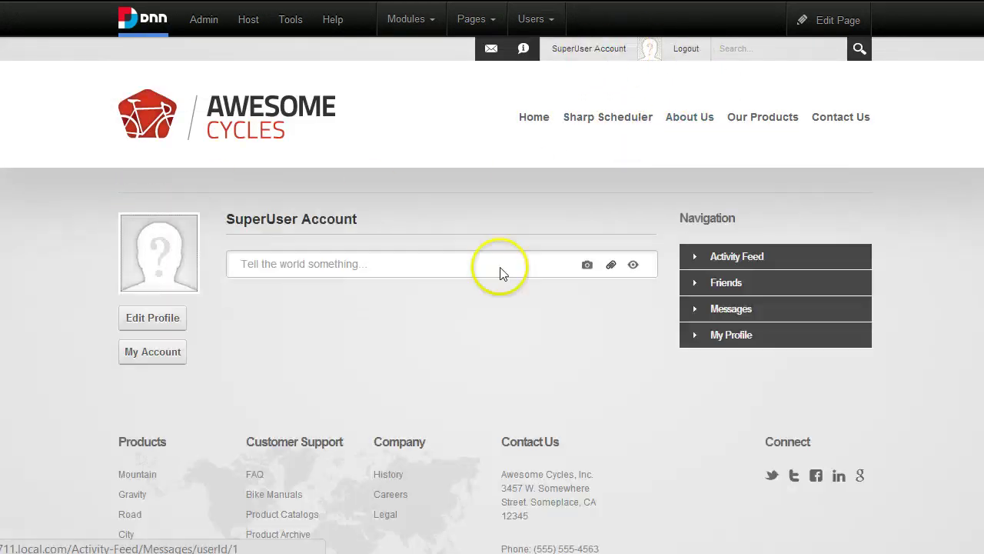
{"action": "left_click", "coordinate": [136, 348]}
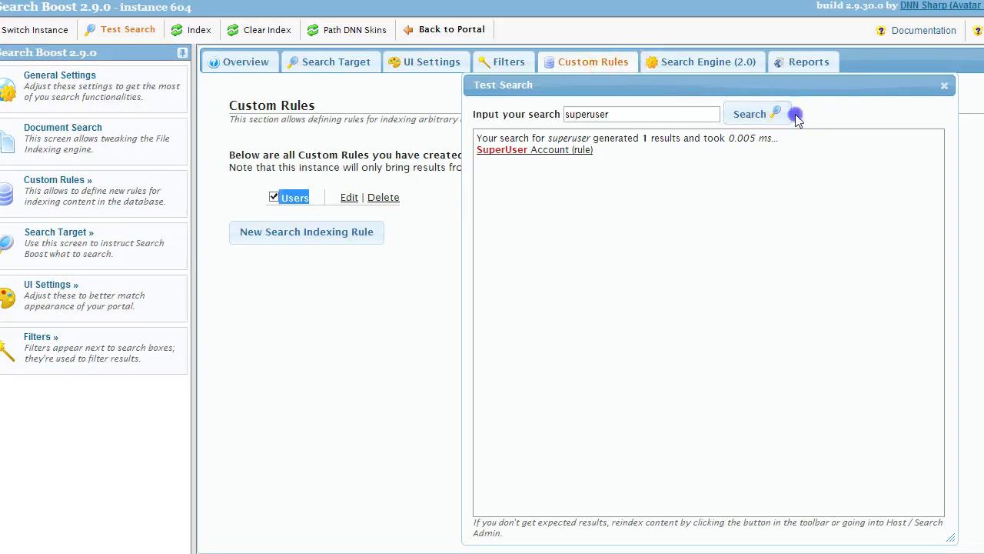
{"action": "left_click", "coordinate": [764, 115]}
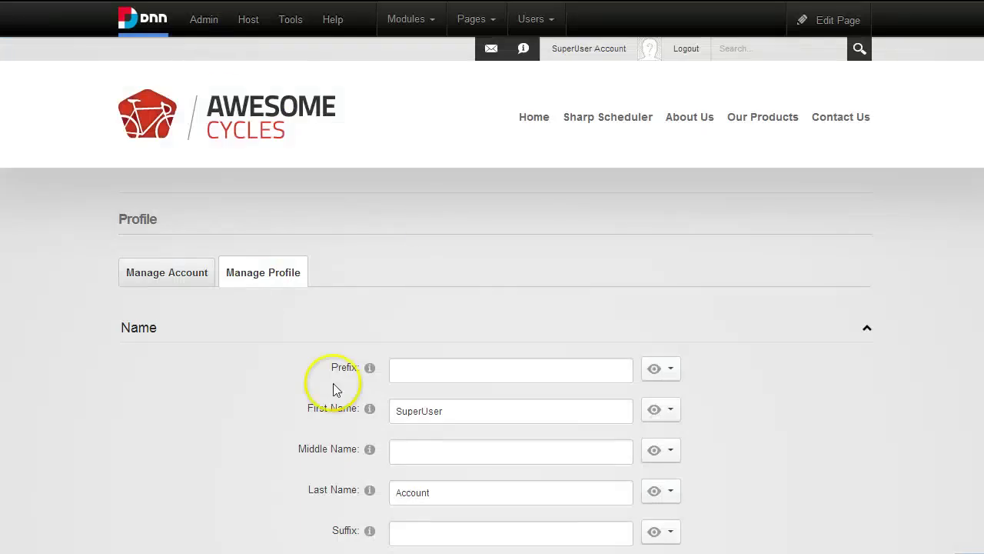
{"action": "scroll", "coordinate": [333, 390], "scroll_direction": "down", "scroll_amount": 2}
{"action": "left_click", "coordinate": [482, 261]}
{"action": "left_click", "coordinate": [175, 122]}
{"action": "left_click", "coordinate": [263, 122]}
- Replace the display name with 'Host User' in account settings and save the update
{"action": "left_click", "coordinate": [146, 112]}
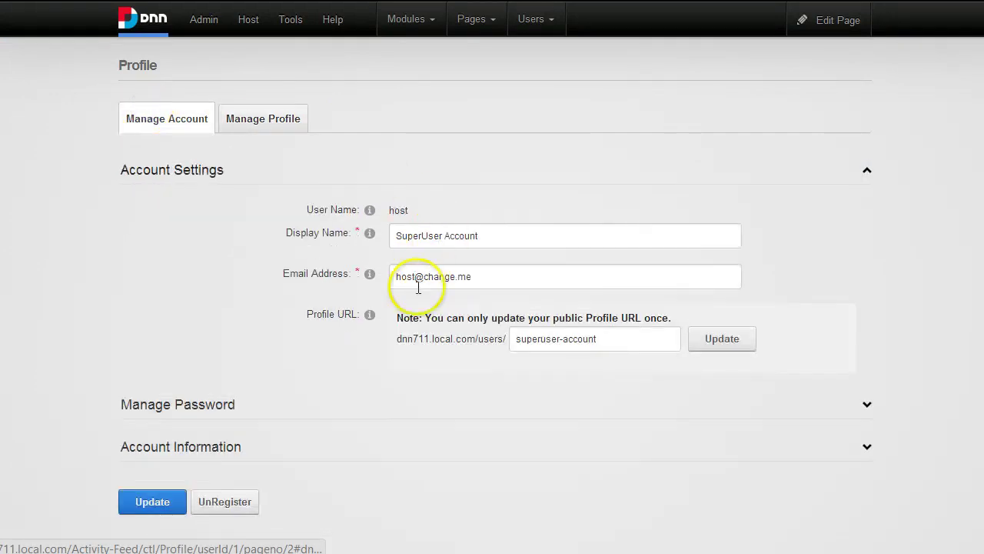
{"action": "left_click", "coordinate": [506, 236]}
{"action": "left_click_drag", "start_coordinate": [474, 243], "coordinate": [275, 257]}
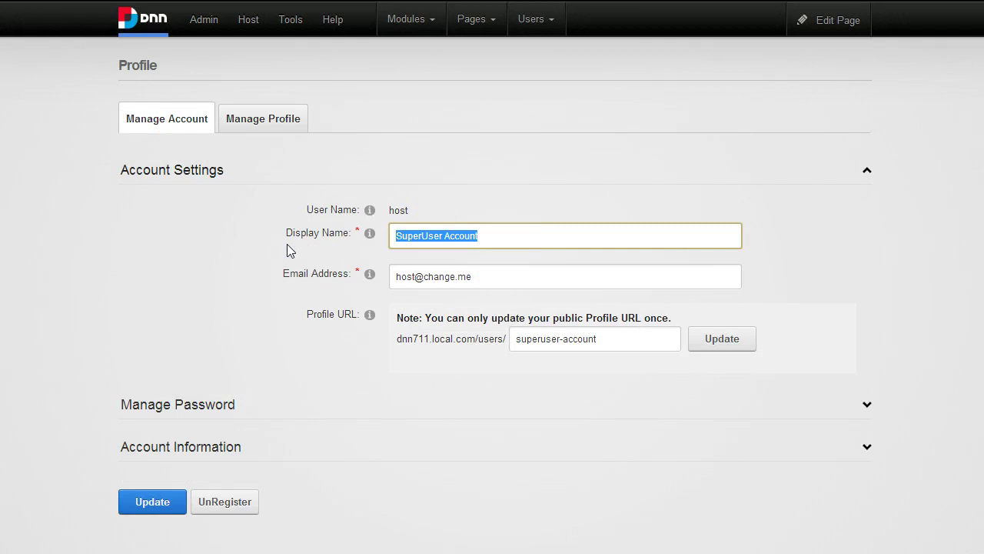
{"action": "type", "text": "Host User"}
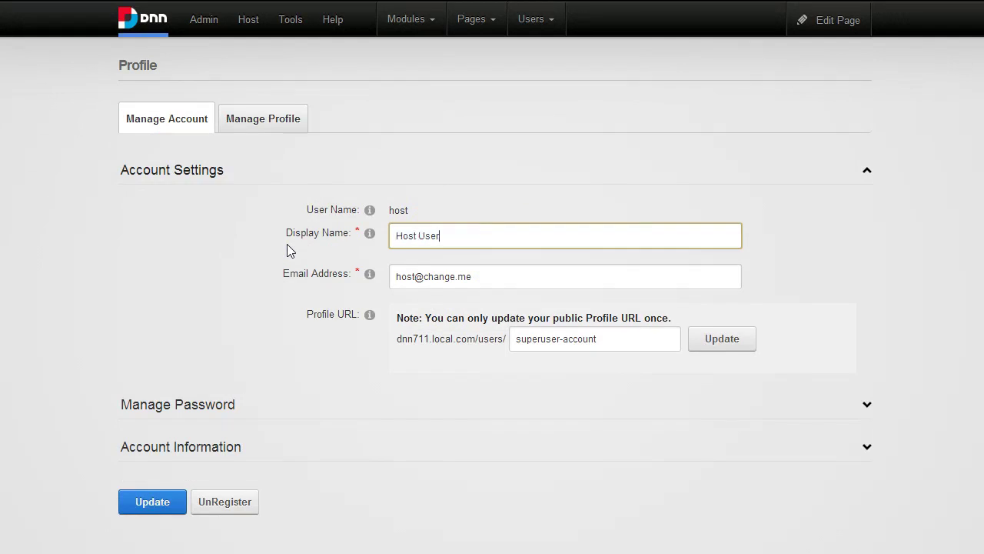
{"action": "left_click", "coordinate": [152, 502]}
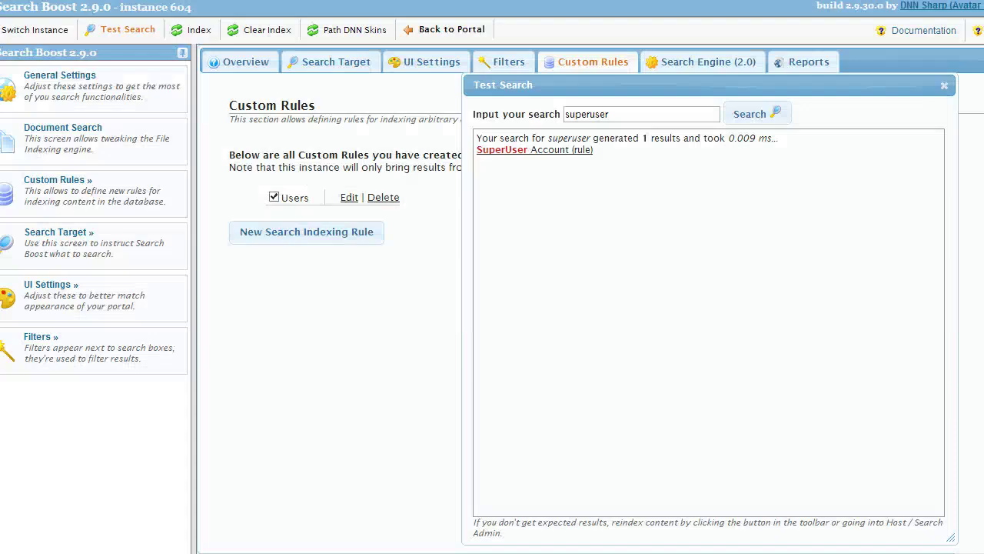
- Rerun the 'superuser' test search until it returns Host User (rule)
{"action": "left_click", "coordinate": [757, 116]}
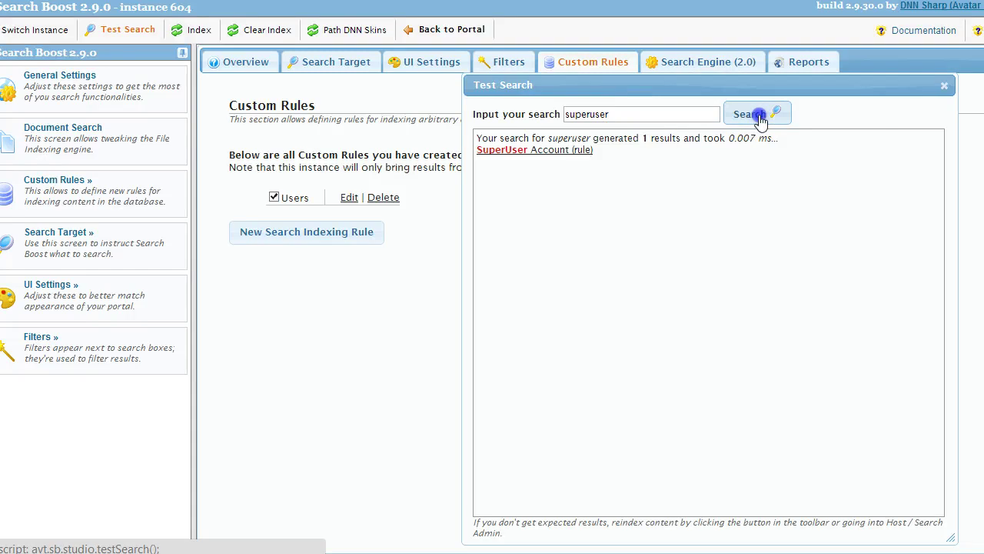
{"action": "left_click", "coordinate": [762, 119]}
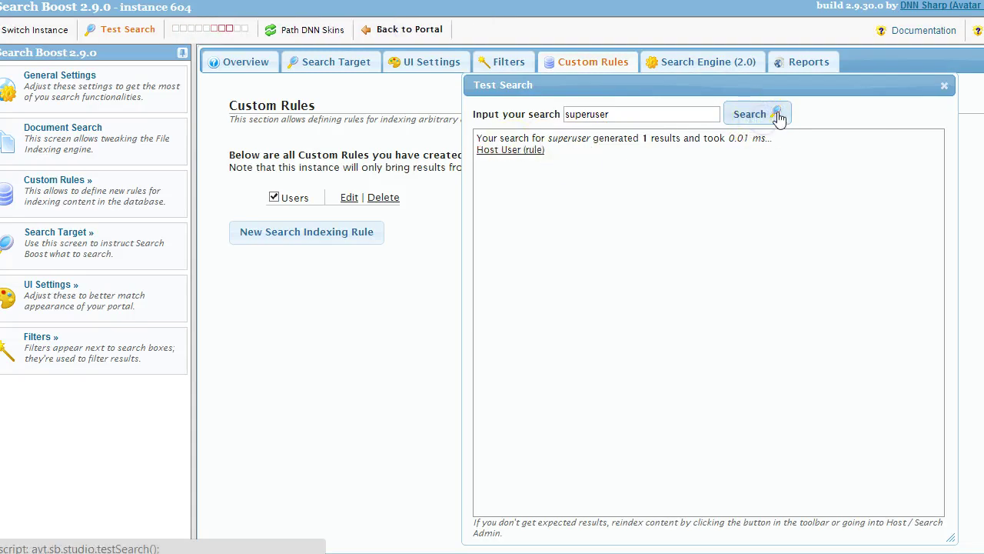
{"action": "left_click_drag", "start_coordinate": [582, 154], "coordinate": [567, 198]}
{"action": "left_click", "coordinate": [582, 181]}
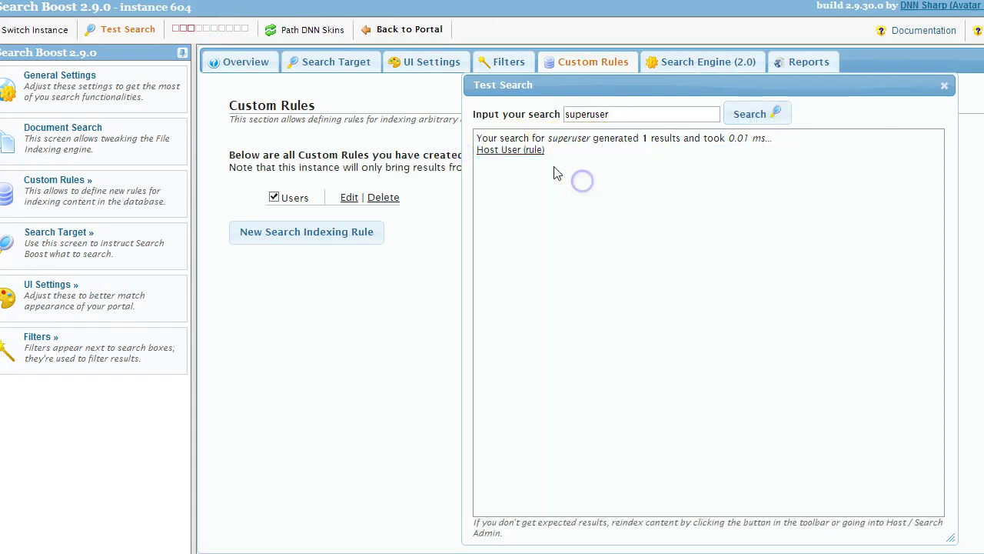
{"action": "left_click", "coordinate": [766, 120]}
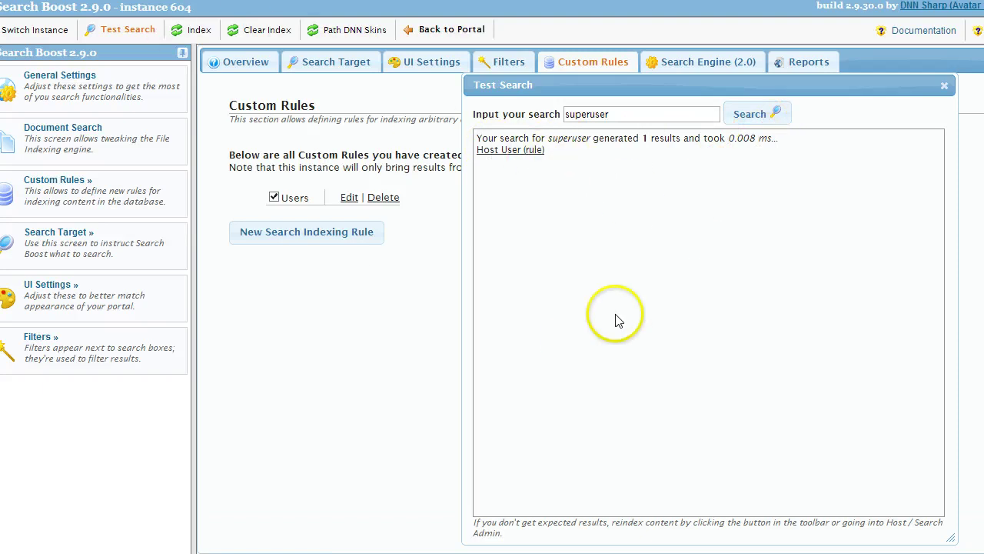
{"action": "left_click", "coordinate": [769, 114]}
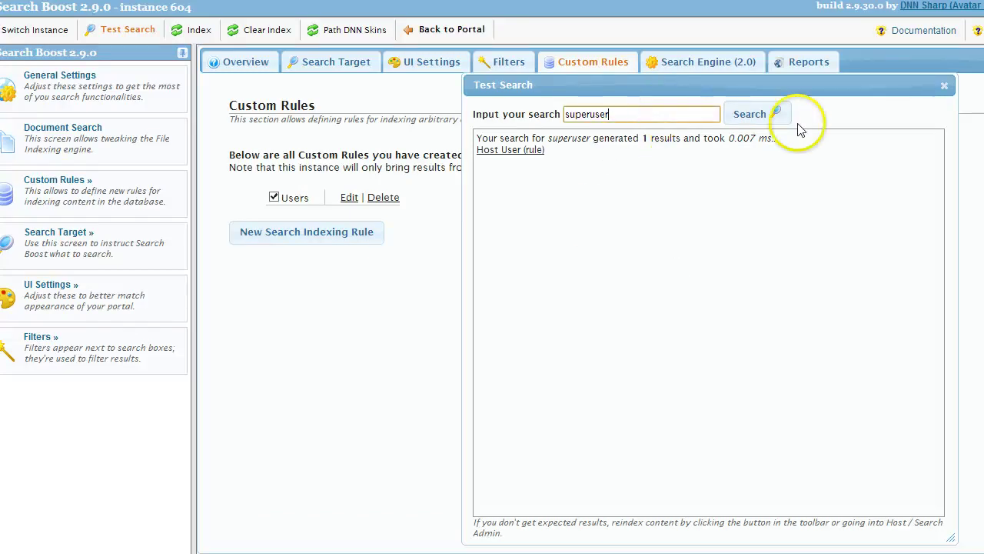
{"action": "left_click", "coordinate": [775, 116]}
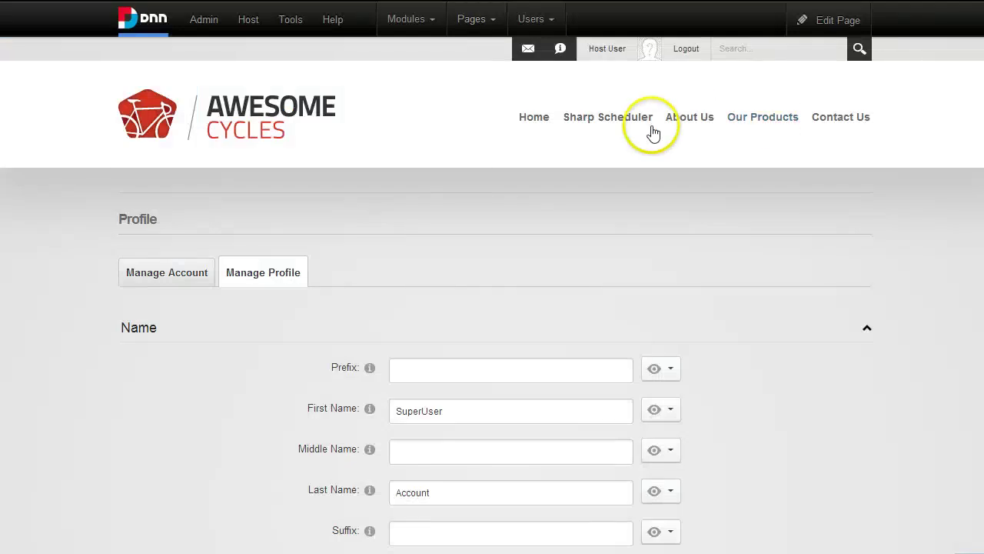
- Return to Sharp Scheduler and check the job's last run: Success at 10:30:15 PM
{"action": "left_click", "coordinate": [616, 122]}
{"action": "scroll", "coordinate": [654, 348], "scroll_direction": "down", "scroll_amount": 2}
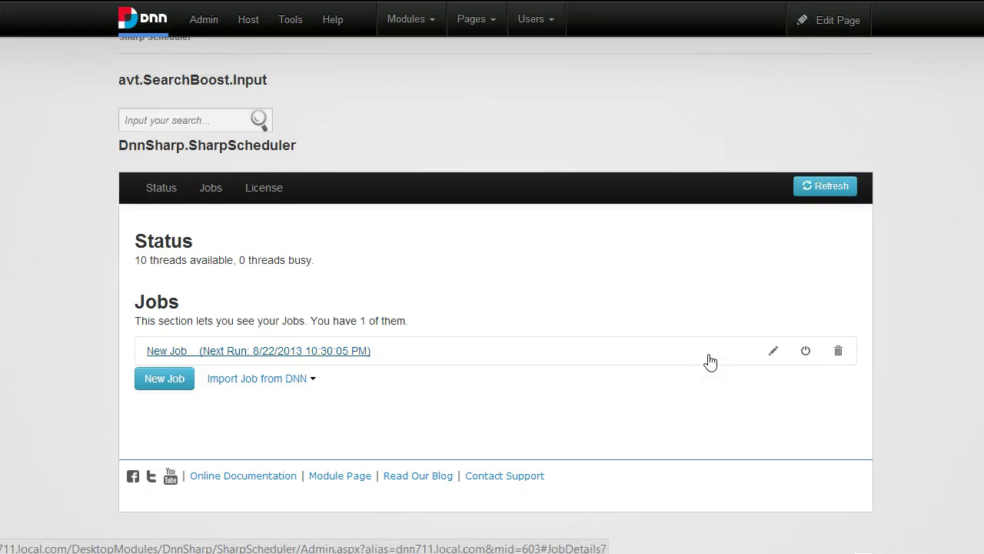
{"action": "scroll", "coordinate": [534, 439], "scroll_direction": "down", "scroll_amount": 2}
{"action": "scroll", "coordinate": [534, 442], "scroll_direction": "up", "scroll_amount": 1}
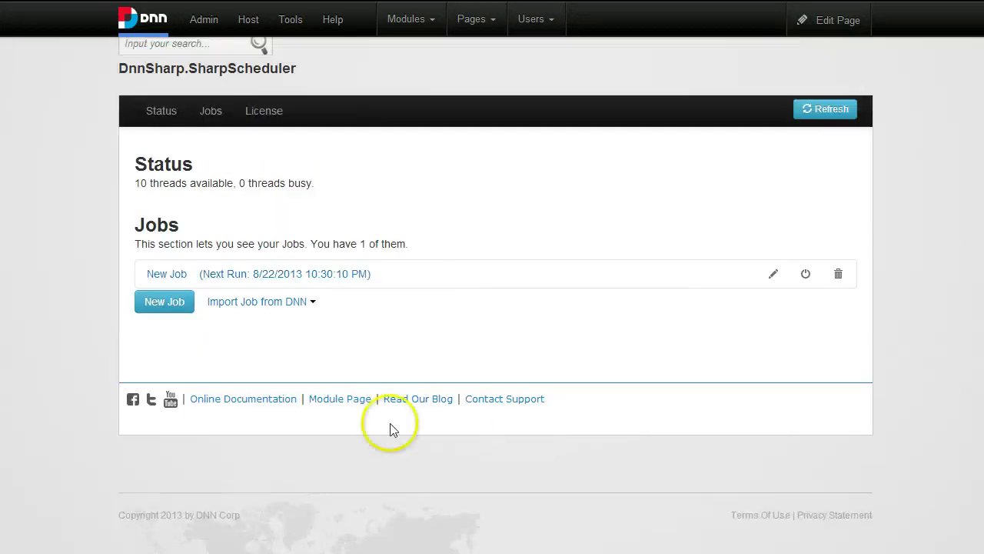
{"action": "left_click", "coordinate": [310, 273]}
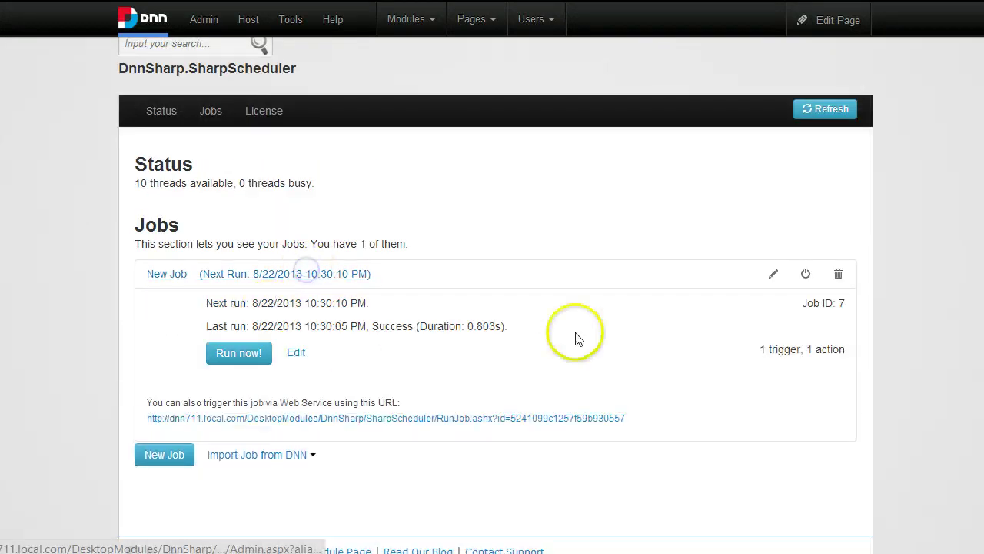
{"action": "scroll", "coordinate": [504, 398], "scroll_direction": "down", "scroll_amount": 1}
- Review the job in its editor, then cancel back to the Jobs list unchanged
{"action": "left_click", "coordinate": [302, 277]}
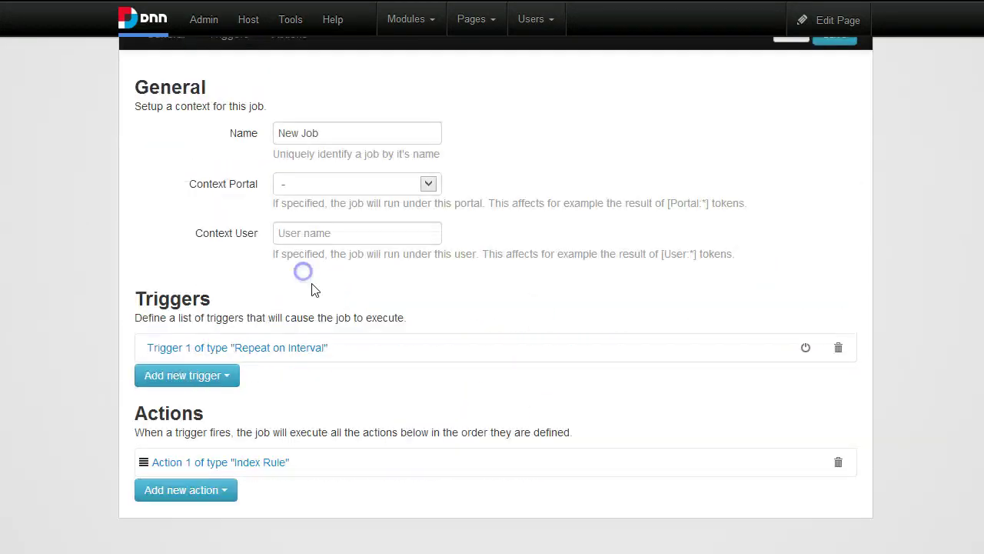
{"action": "scroll", "coordinate": [333, 323], "scroll_direction": "down", "scroll_amount": 3}
{"action": "scroll", "coordinate": [338, 284], "scroll_direction": "up", "scroll_amount": 1}
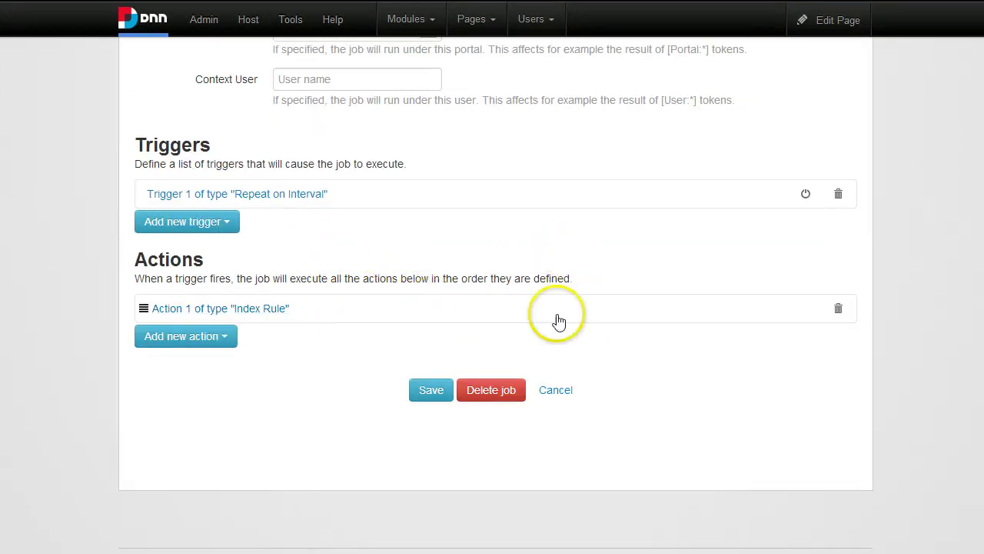
{"action": "left_click", "coordinate": [556, 390]}
{"action": "scroll", "coordinate": [391, 303], "scroll_direction": "up", "scroll_amount": 3}
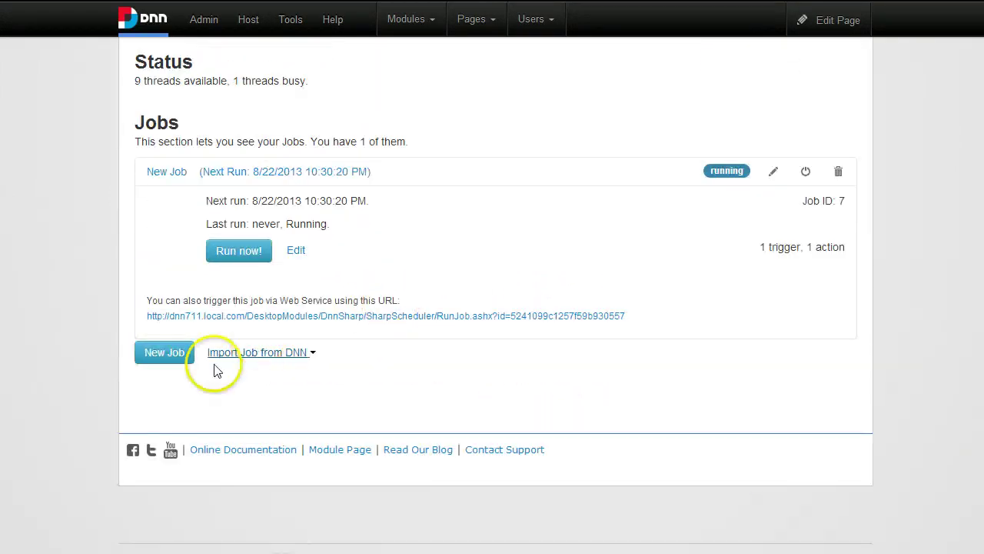
{"action": "scroll", "coordinate": [254, 381], "scroll_direction": "down", "scroll_amount": 1}
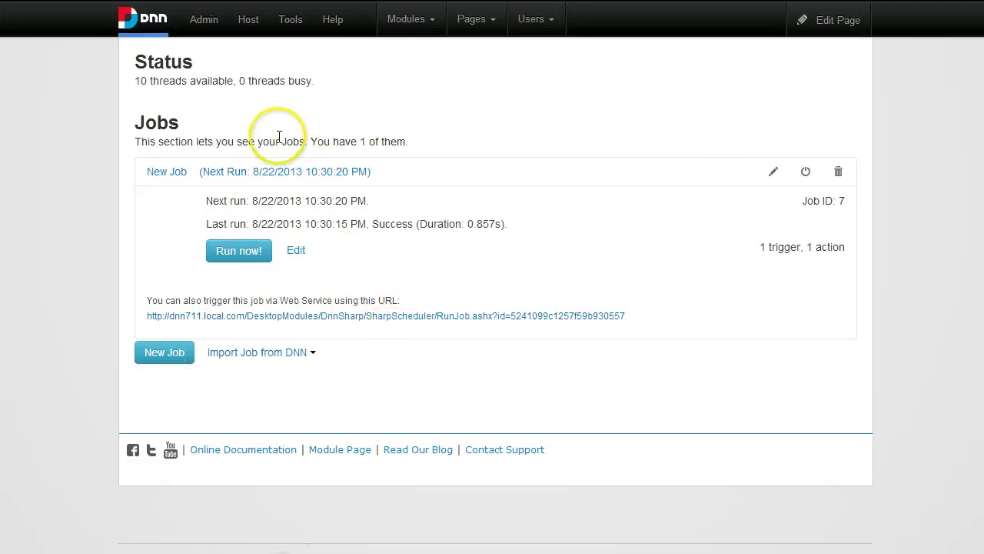
- Edit New Job and add a Search Boost Index Modules action, focusing its empty Module IDs field
{"action": "left_click", "coordinate": [260, 183]}
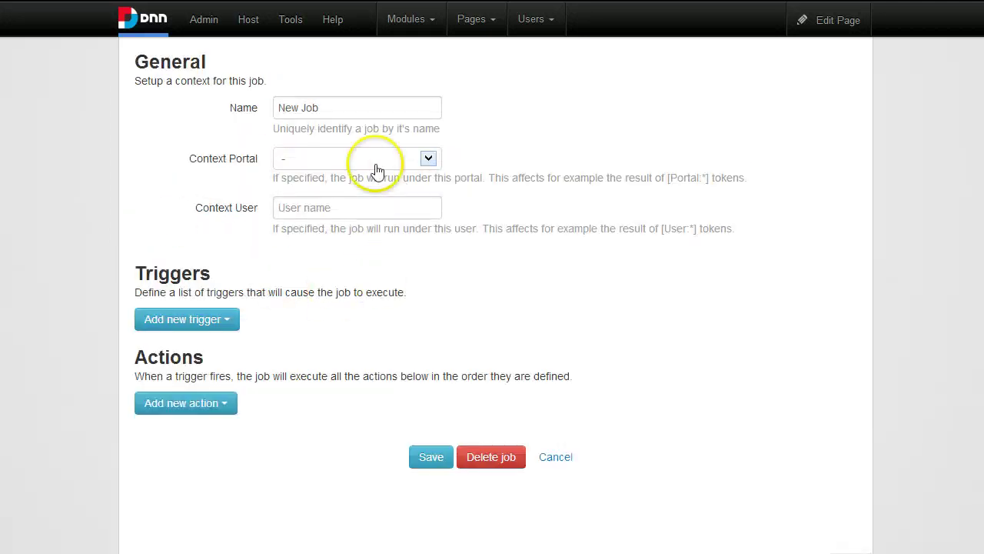
{"action": "left_click", "coordinate": [211, 404]}
{"action": "scroll", "coordinate": [199, 406], "scroll_direction": "down", "scroll_amount": 1}
{"action": "left_click", "coordinate": [216, 439]}
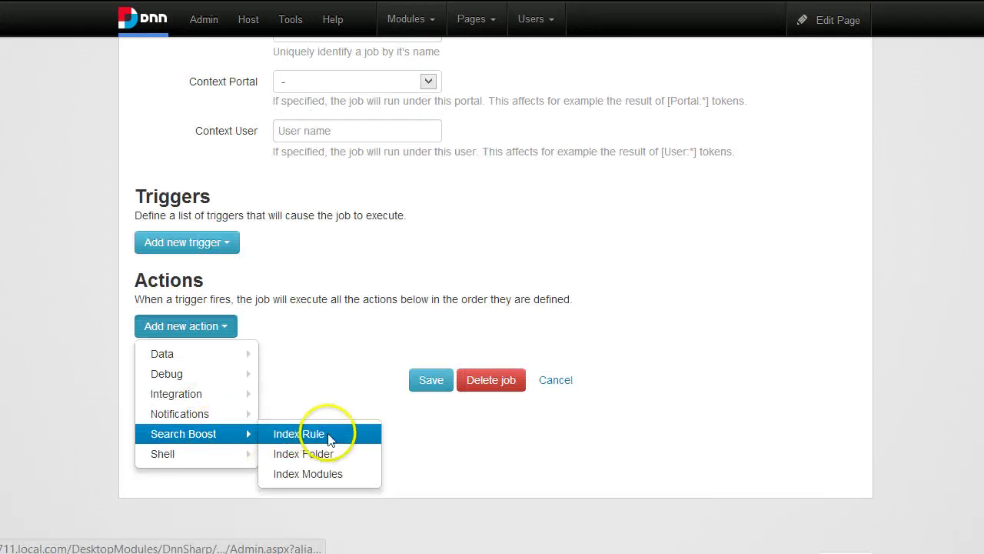
{"action": "left_click", "coordinate": [317, 475]}
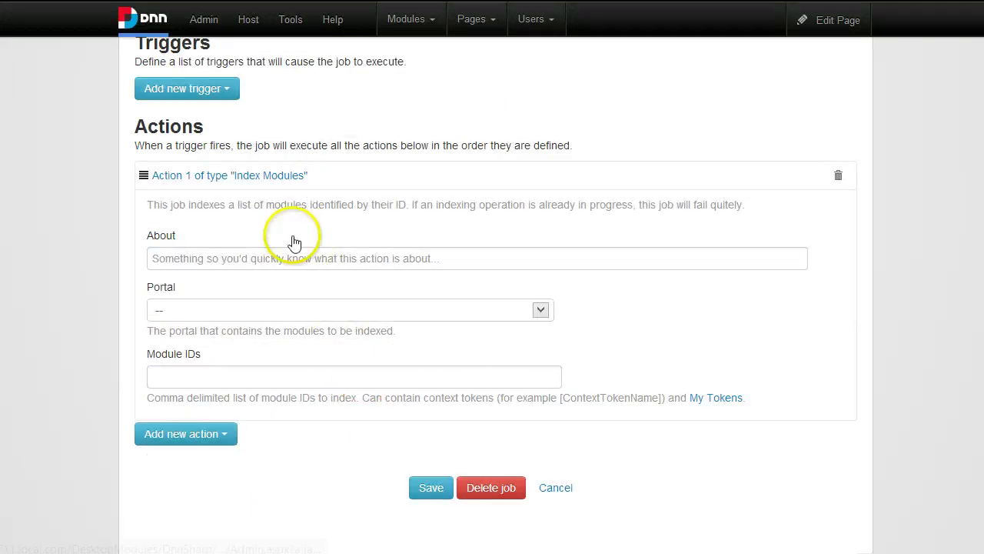
{"action": "left_click", "coordinate": [194, 374]}
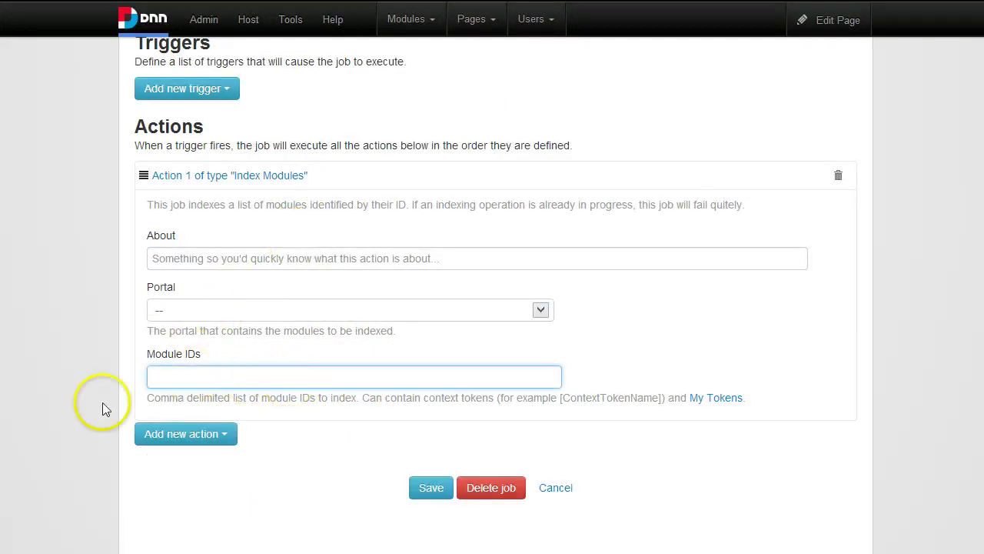
{"action": "scroll", "coordinate": [504, 251], "scroll_direction": "up", "scroll_amount": 4}
{"action": "scroll", "coordinate": [504, 251], "scroll_direction": "up", "scroll_amount": 3}
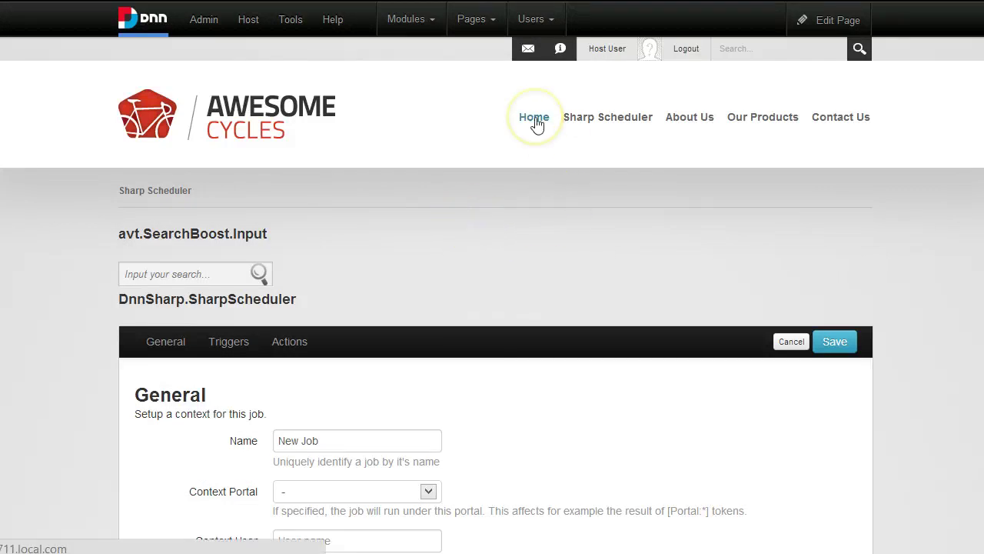
{"action": "scroll", "coordinate": [437, 147], "scroll_direction": "down", "scroll_amount": 1}
{"action": "scroll", "coordinate": [508, 153], "scroll_direction": "up", "scroll_amount": 1}
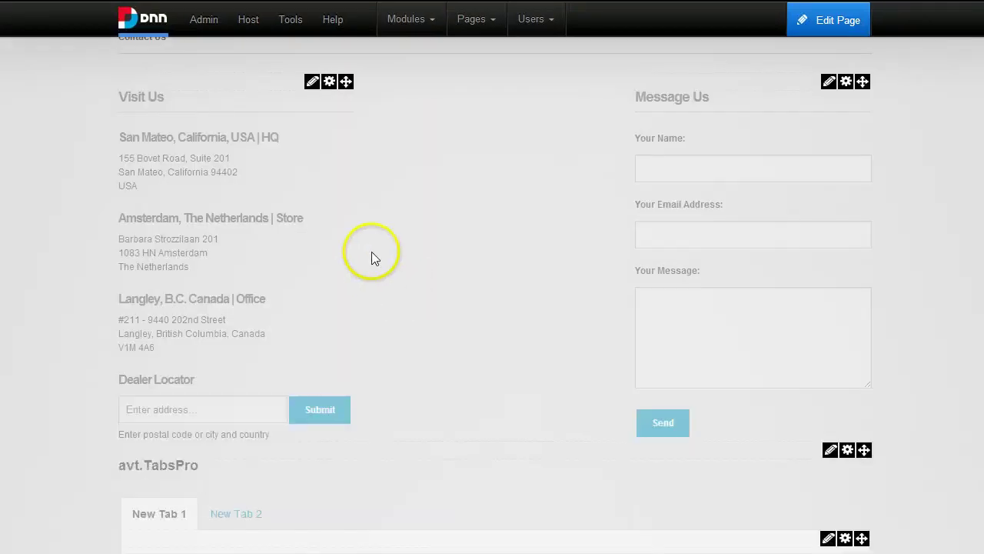
{"action": "scroll", "coordinate": [323, 215], "scroll_direction": "up", "scroll_amount": 1}
{"action": "mouse_move", "coordinate": [310, 161]}
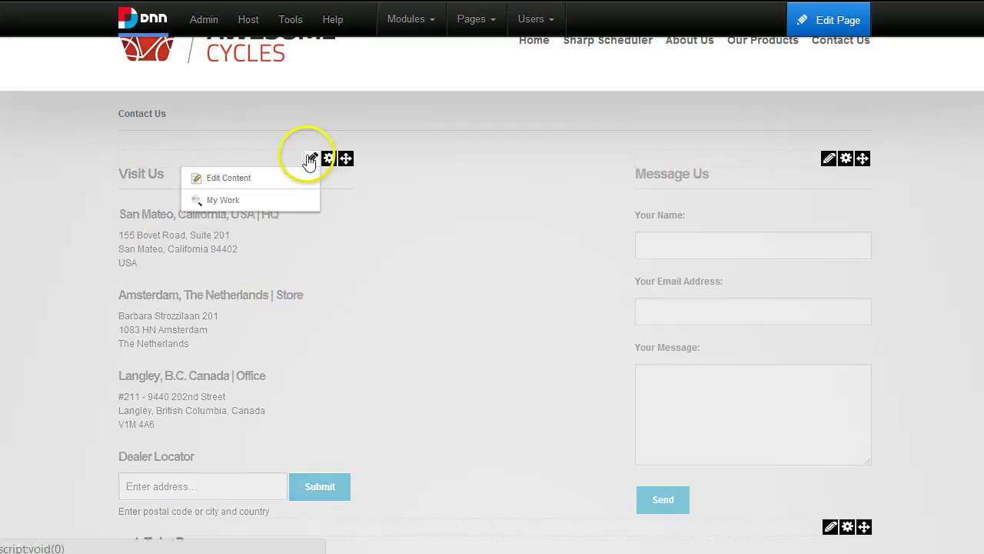
{"action": "left_click", "coordinate": [249, 190]}
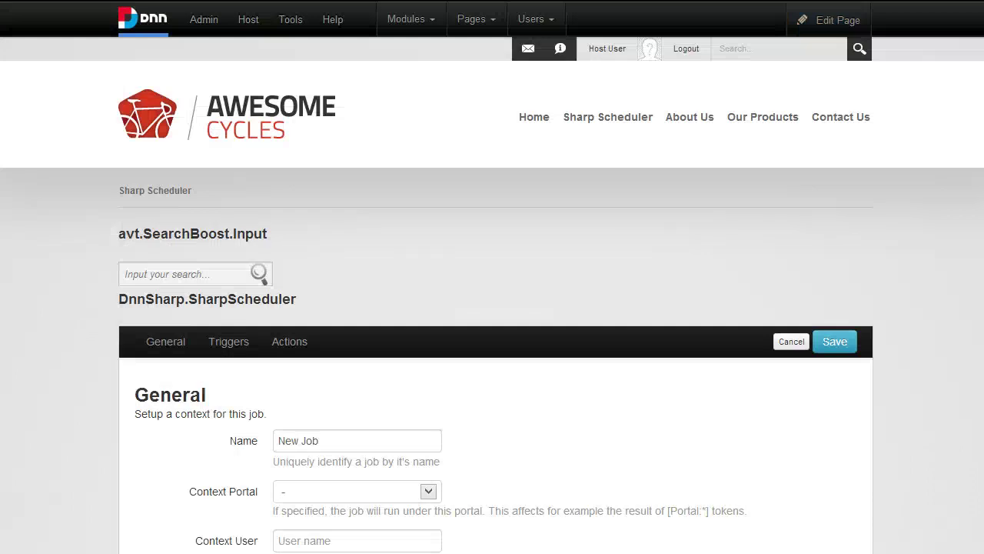
- Enter module ID 394 in the Index Modules action's Module IDs field
{"action": "scroll", "coordinate": [220, 392], "scroll_direction": "down", "scroll_amount": 8}
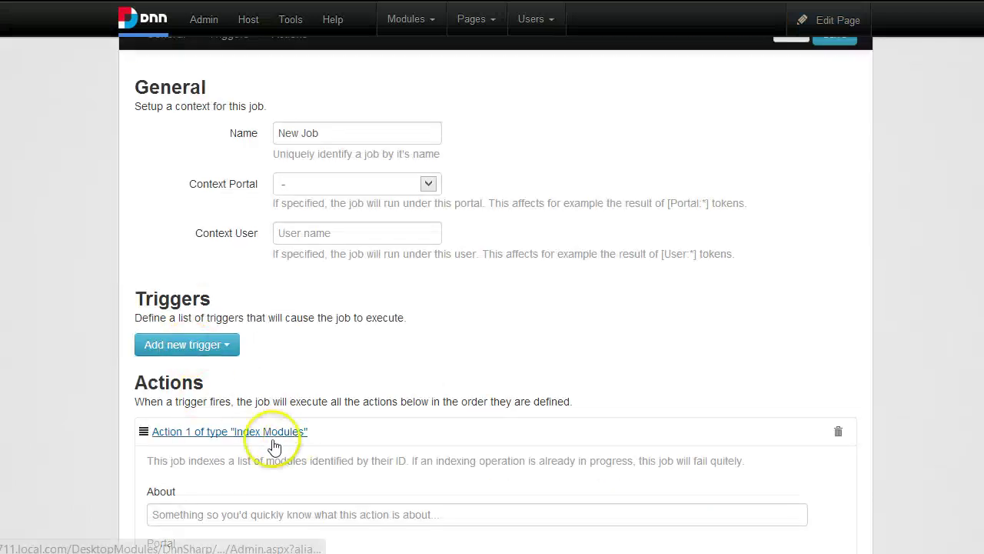
{"action": "left_click", "coordinate": [243, 329]}
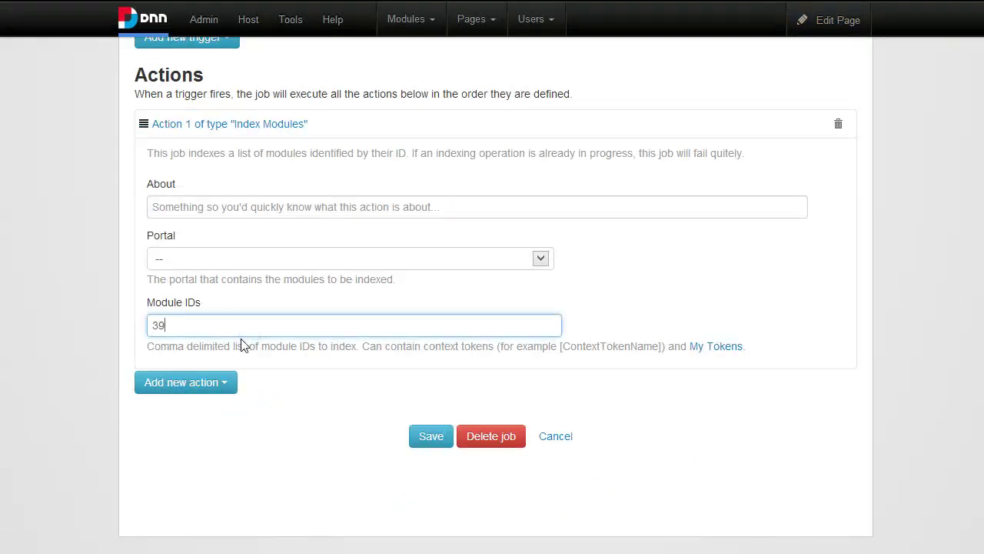
{"action": "scroll", "coordinate": [240, 344], "scroll_direction": "up", "scroll_amount": 4}
- Add a Time trigger that repeats on an interval of 3 seconds
{"action": "left_click", "coordinate": [219, 344]}
{"action": "scroll", "coordinate": [223, 352], "scroll_direction": "down", "scroll_amount": 1}
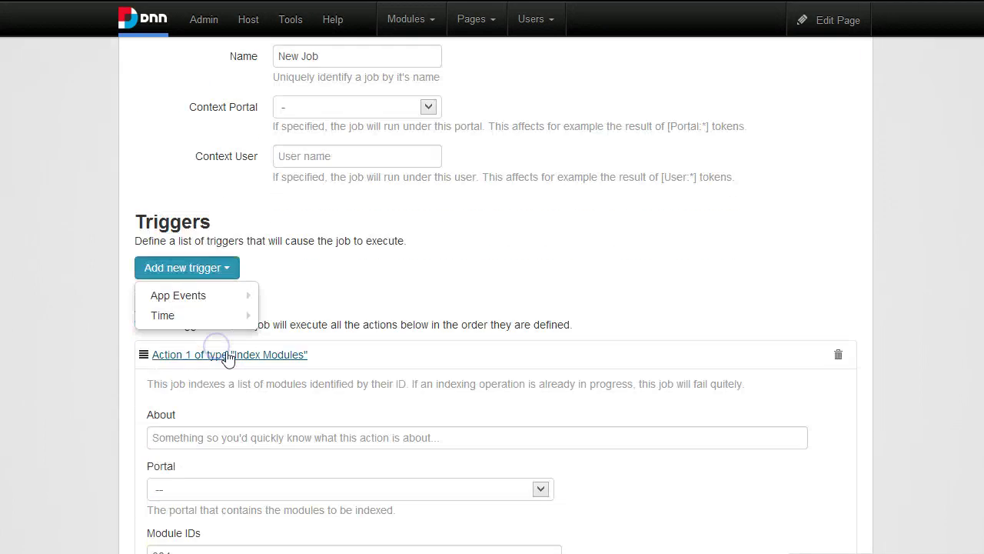
{"action": "mouse_move", "coordinate": [182, 324]}
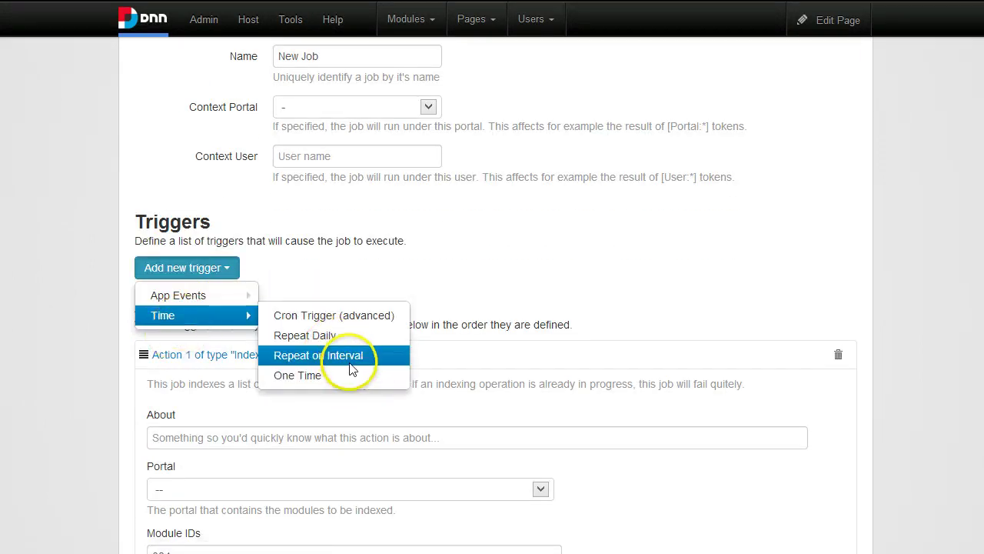
{"action": "left_click", "coordinate": [308, 355]}
{"action": "scroll", "coordinate": [329, 402], "scroll_direction": "down", "scroll_amount": 1}
{"action": "left_click", "coordinate": [179, 347]}
{"action": "left_click", "coordinate": [179, 348]}
{"action": "left_click", "coordinate": [247, 352]}
{"action": "left_click", "coordinate": [230, 374]}
{"action": "scroll", "coordinate": [307, 389], "scroll_direction": "down", "scroll_amount": 1}
- Rename the job to 'Index Contact Page Modules'
{"action": "left_click", "coordinate": [128, 246]}
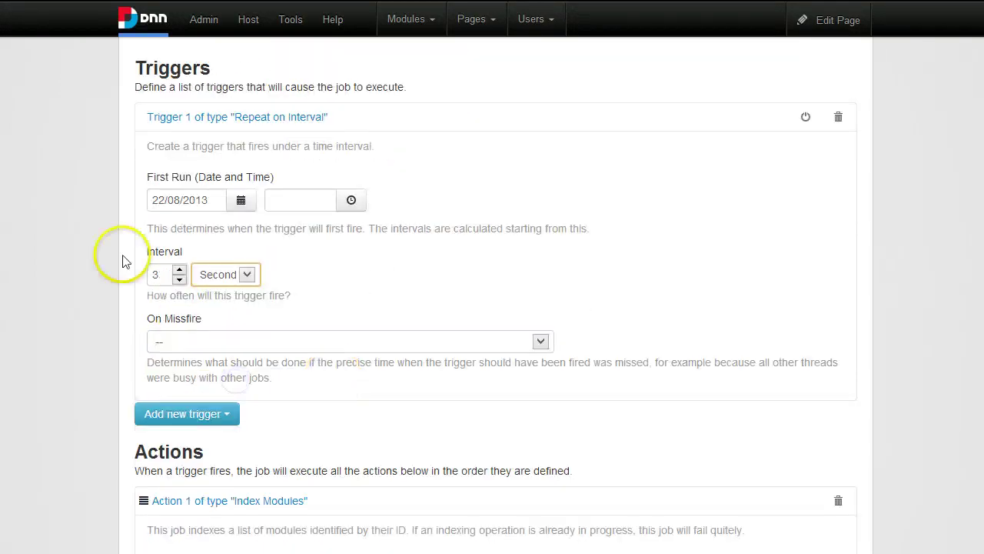
{"action": "scroll", "coordinate": [172, 312], "scroll_direction": "down", "scroll_amount": 3}
{"action": "scroll", "coordinate": [457, 369], "scroll_direction": "up", "scroll_amount": 4}
{"action": "scroll", "coordinate": [453, 315], "scroll_direction": "up", "scroll_amount": 2}
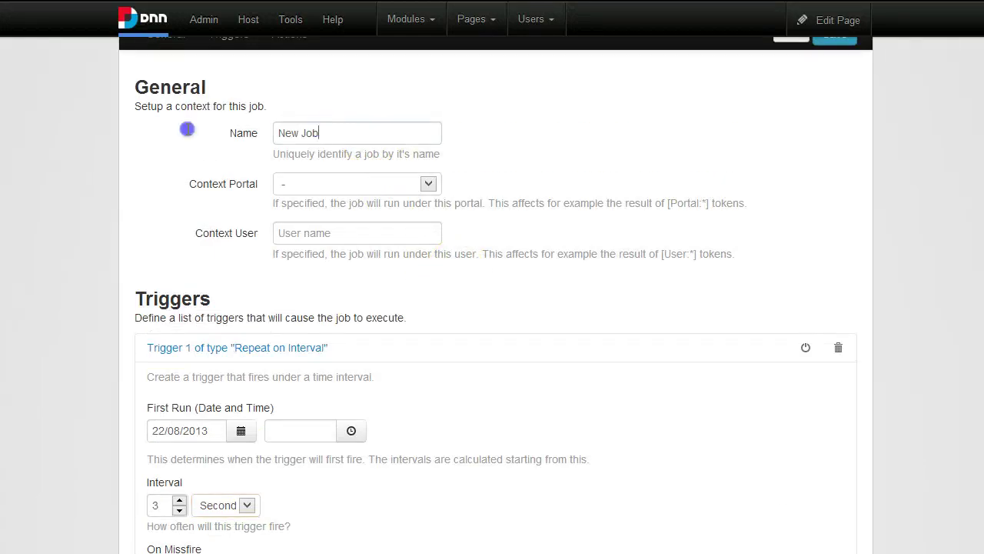
{"action": "triple_click", "coordinate": [331, 133]}
{"action": "type", "text": "Index Contact Page Modules"}
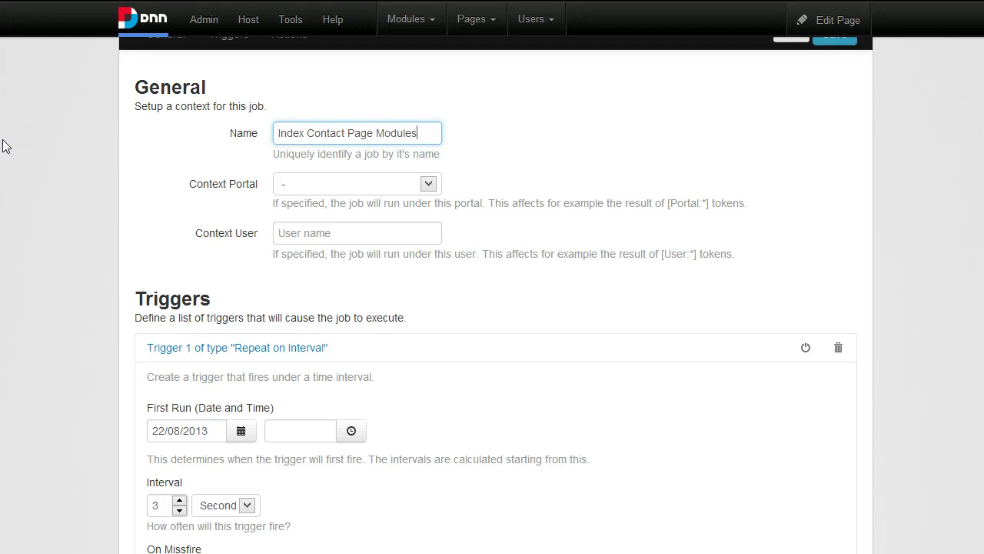
{"action": "scroll", "coordinate": [172, 275], "scroll_direction": "down", "scroll_amount": 7}
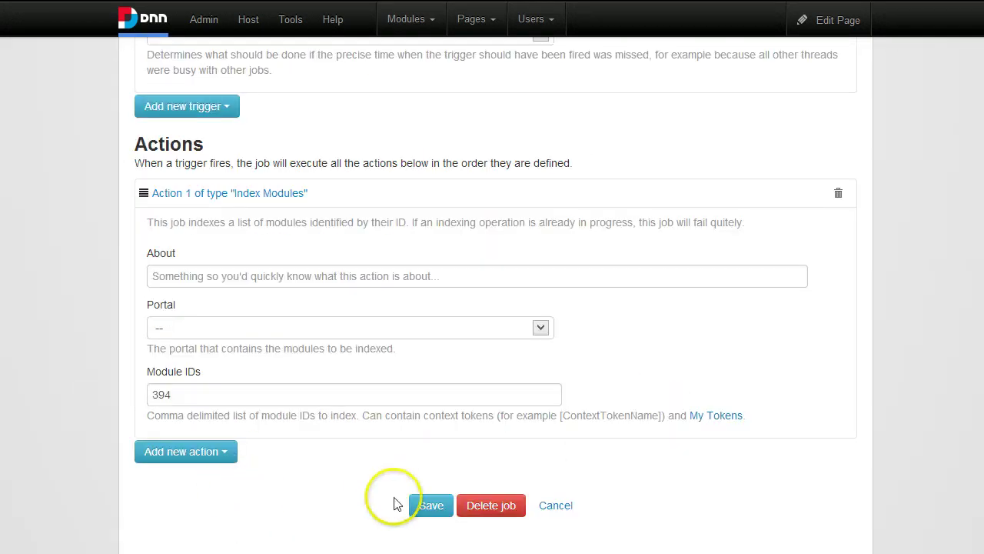
- Save the Index Contact Page Modules job and run it once with Run now!
{"action": "left_click", "coordinate": [432, 505]}
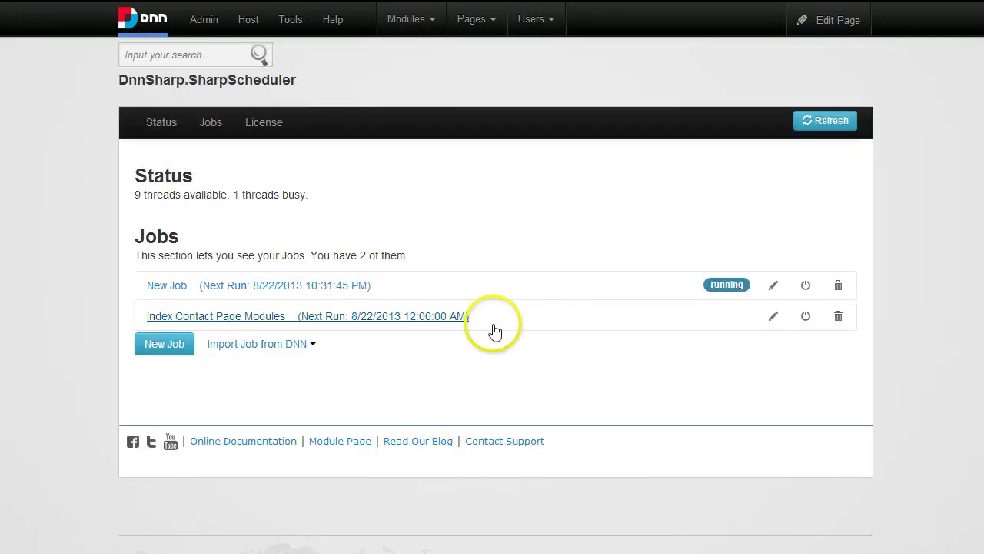
{"action": "left_click", "coordinate": [494, 329]}
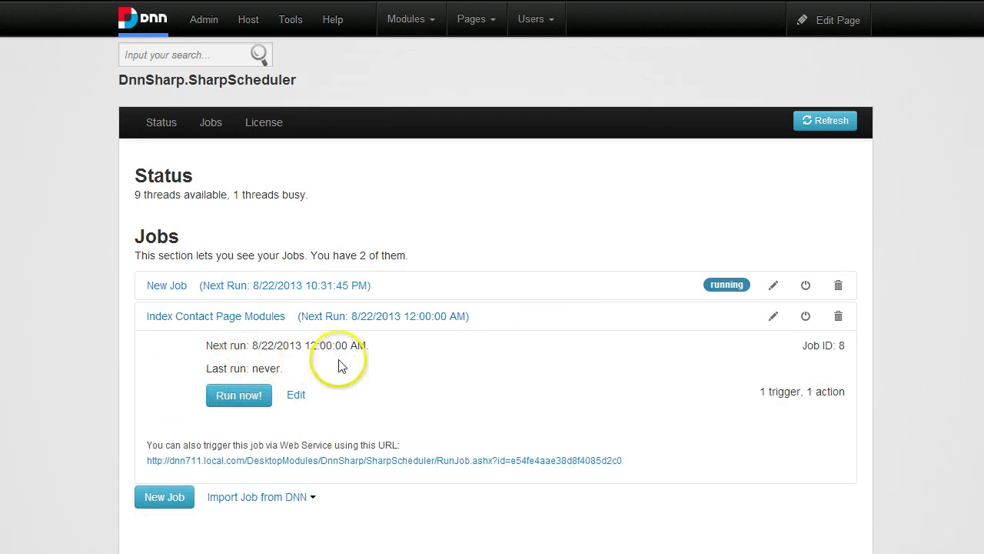
{"action": "left_click", "coordinate": [260, 394]}
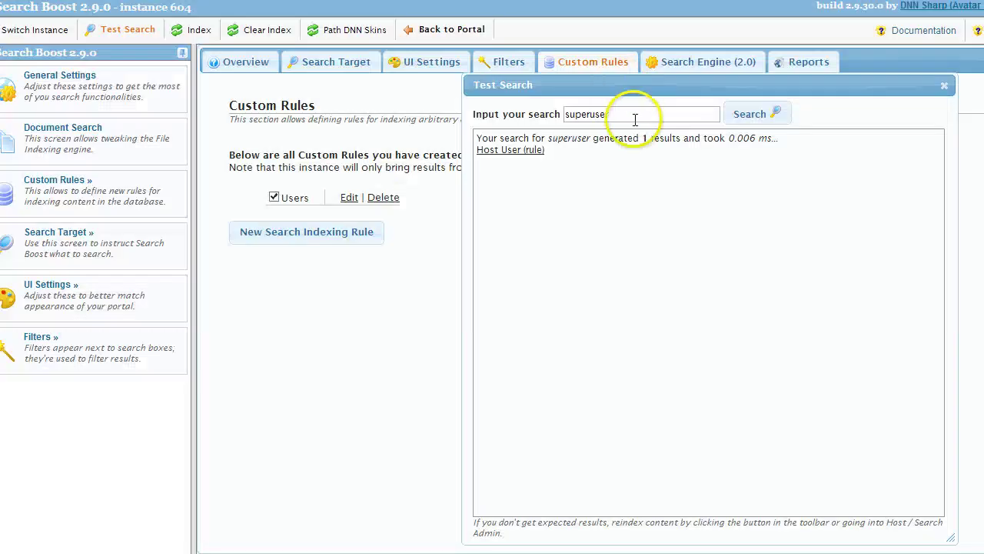
- Test-search 'california', then 'mexico', which returns 0 results
{"action": "left_click_drag", "start_coordinate": [630, 117], "coordinate": [415, 107]}
{"action": "type", "text": "california"}
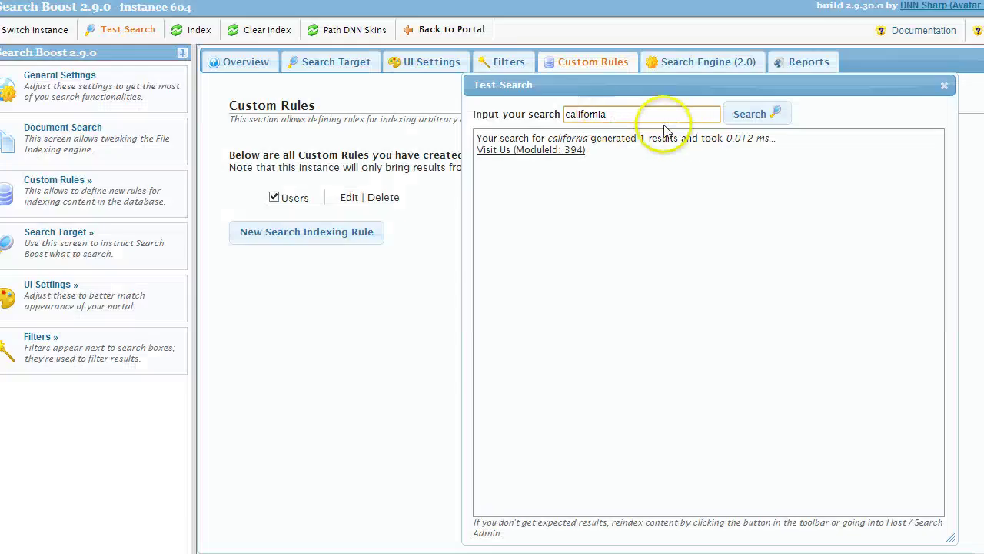
{"action": "left_click_drag", "start_coordinate": [659, 121], "coordinate": [176, 99]}
{"action": "type", "text": "mexico"}
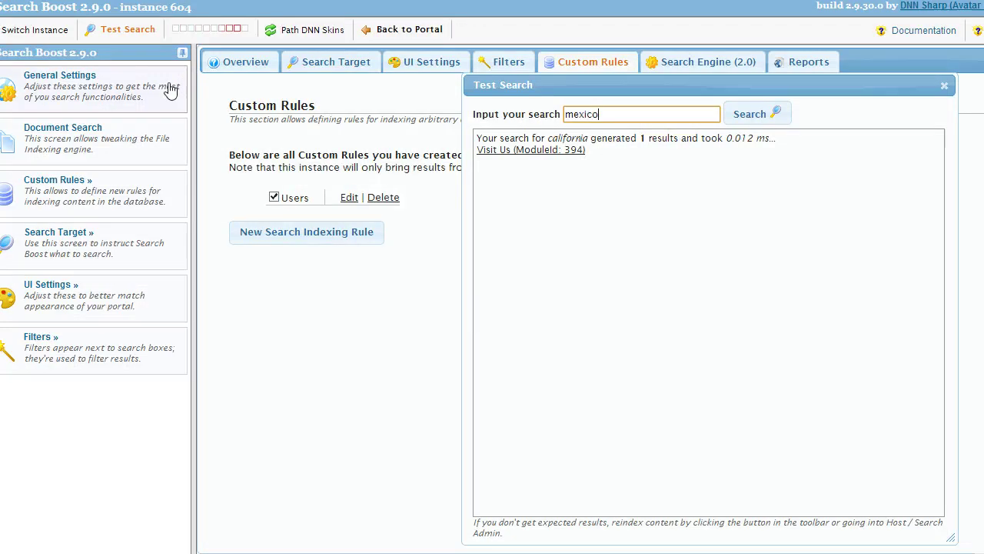
{"action": "left_click", "coordinate": [753, 117]}
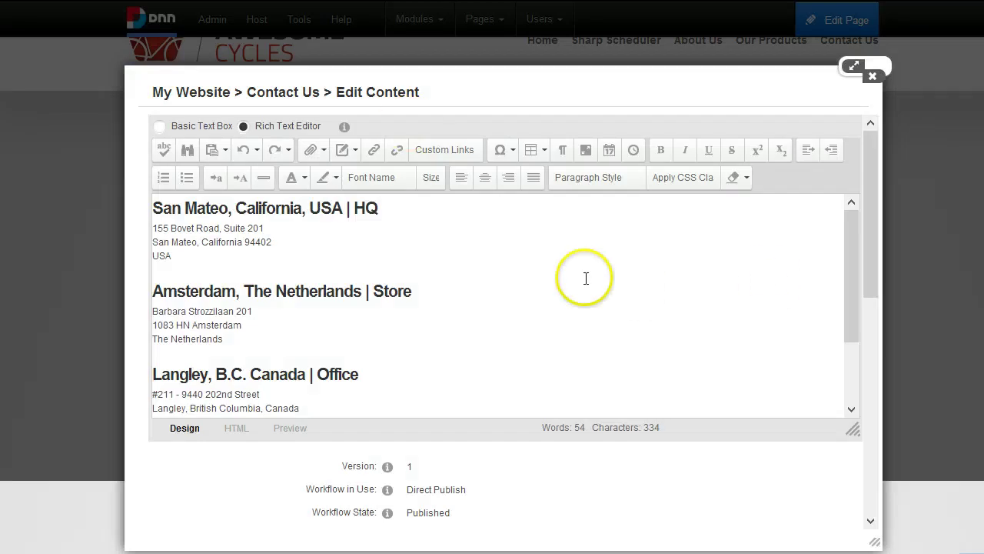
- Append 'also Mexico' to the San Mateo HQ heading and save the Contact Us content
{"action": "left_click", "coordinate": [481, 270]}
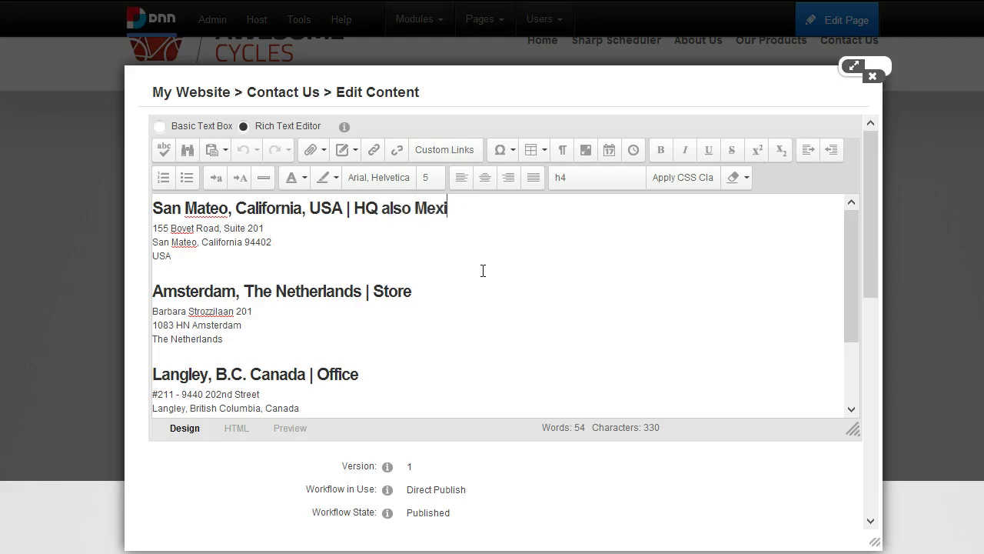
{"action": "scroll", "coordinate": [246, 507], "scroll_direction": "down", "scroll_amount": 3}
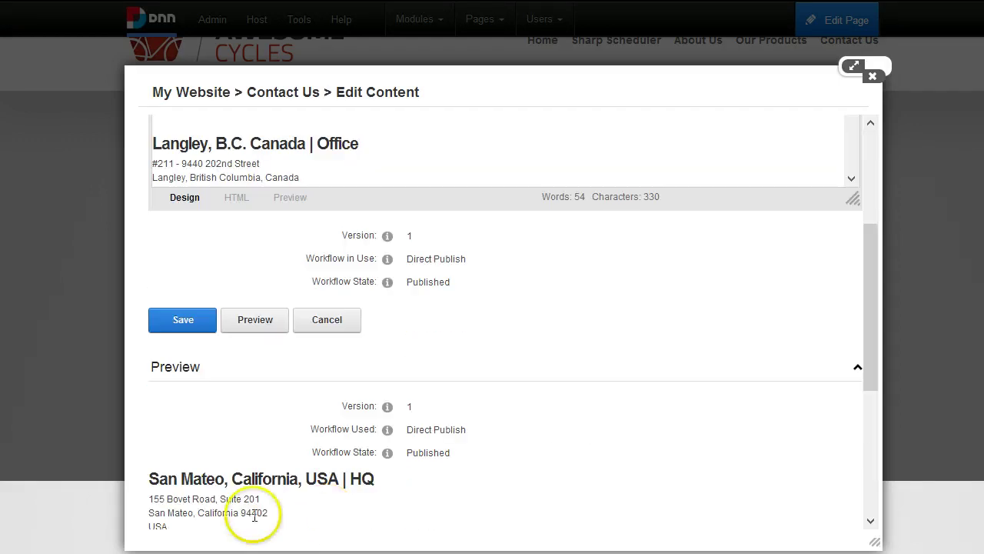
{"action": "left_click", "coordinate": [194, 329]}
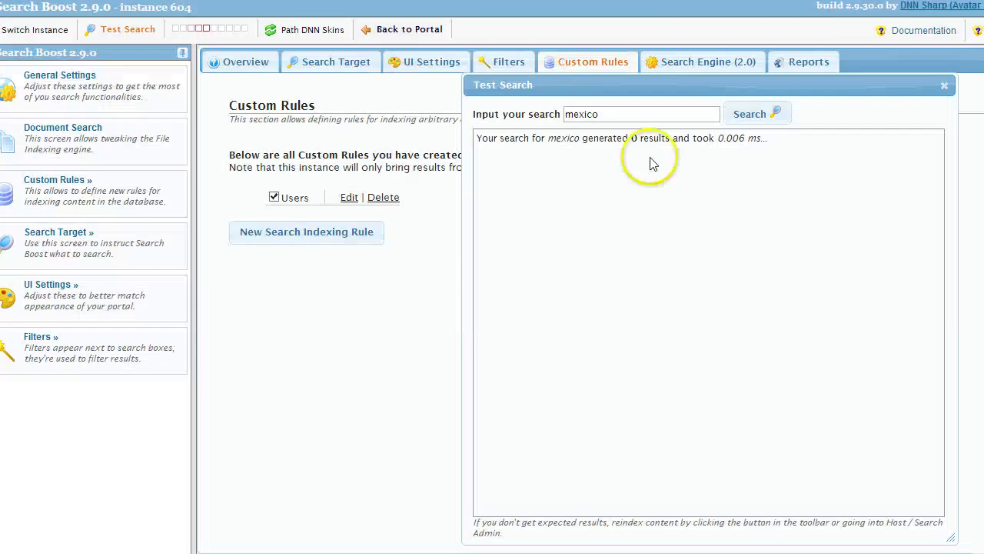
- Rerun the 'mexico' test search until it returns Visit Us (ModuleId: 394)
{"action": "left_click", "coordinate": [746, 114]}
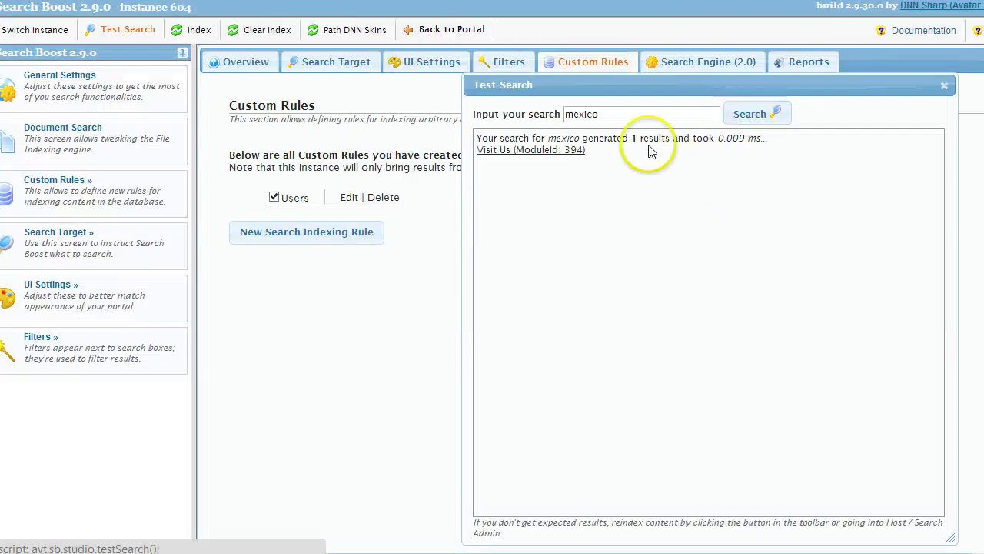
{"action": "left_click_drag", "start_coordinate": [586, 150], "coordinate": [477, 149]}
{"action": "left_click", "coordinate": [752, 114]}
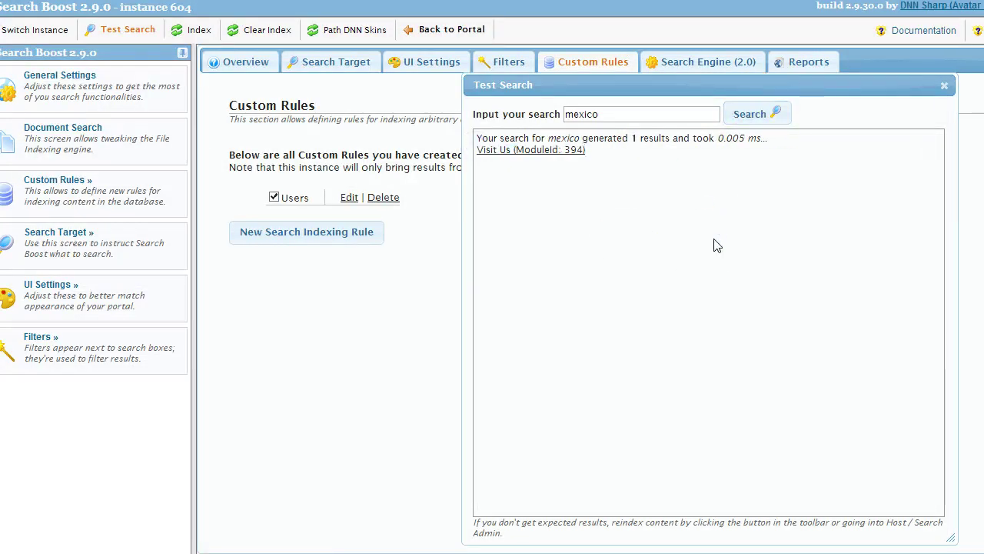
{"action": "left_click", "coordinate": [650, 479]}
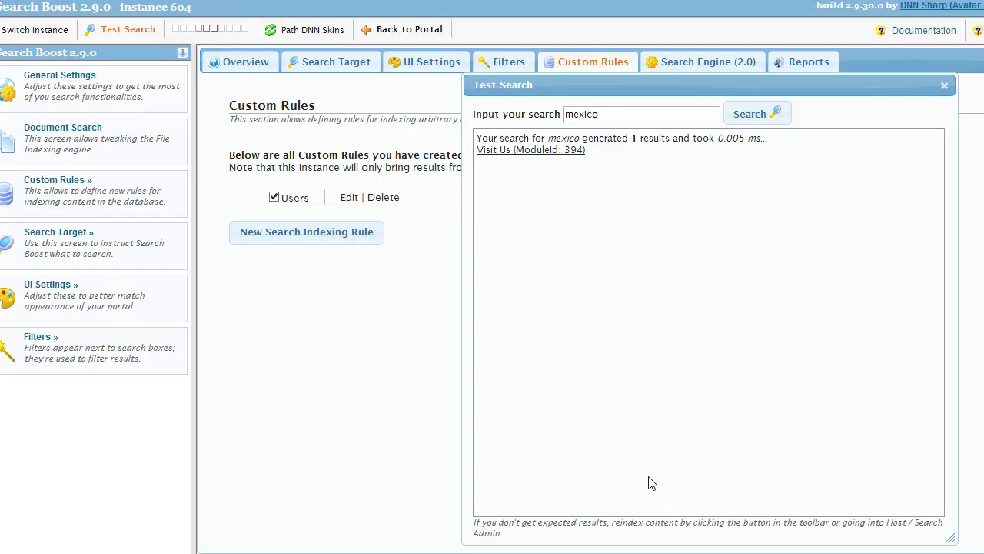